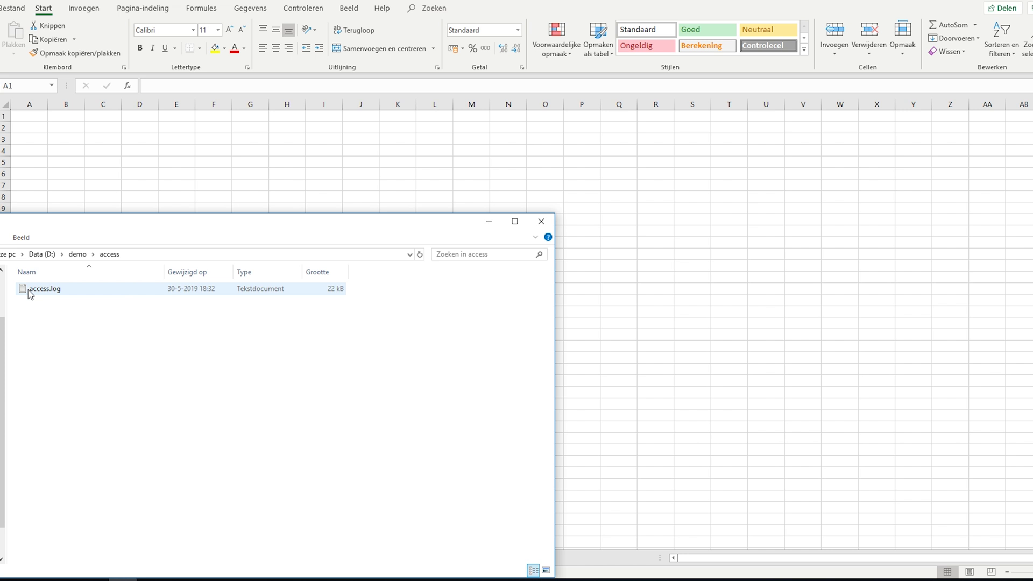
# - Open access.log in Excel as the 'access' sheet, one log entry per row in column A
pyautogui.moveTo(29, 290); pyautogui.dragTo(112, 155)
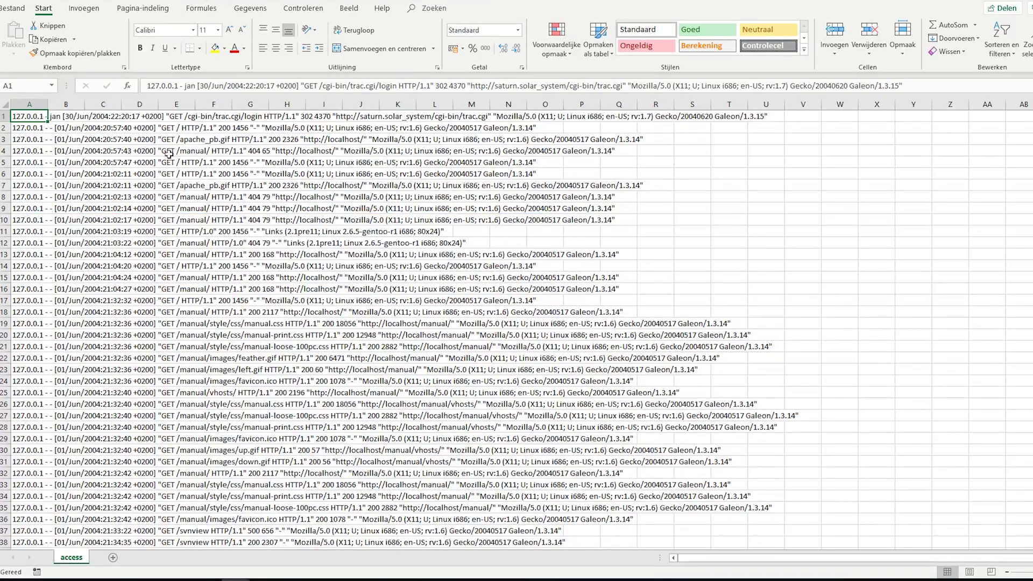
pyautogui.scroll(-5, 100, 304)
pyautogui.scroll(-10, 100, 304)
pyautogui.scroll(-15, 100, 304)
pyautogui.scroll(-15, 100, 304)
pyautogui.scroll(-15, 100, 304)
pyautogui.scroll(20, 100, 304)
pyautogui.scroll(20, 100, 304)
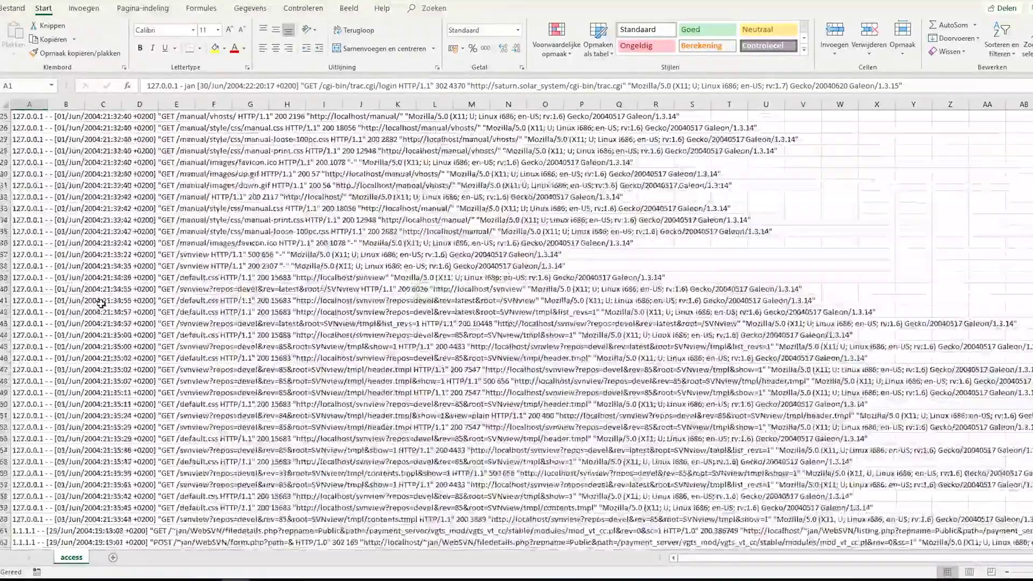
pyautogui.scroll(20, 100, 304)
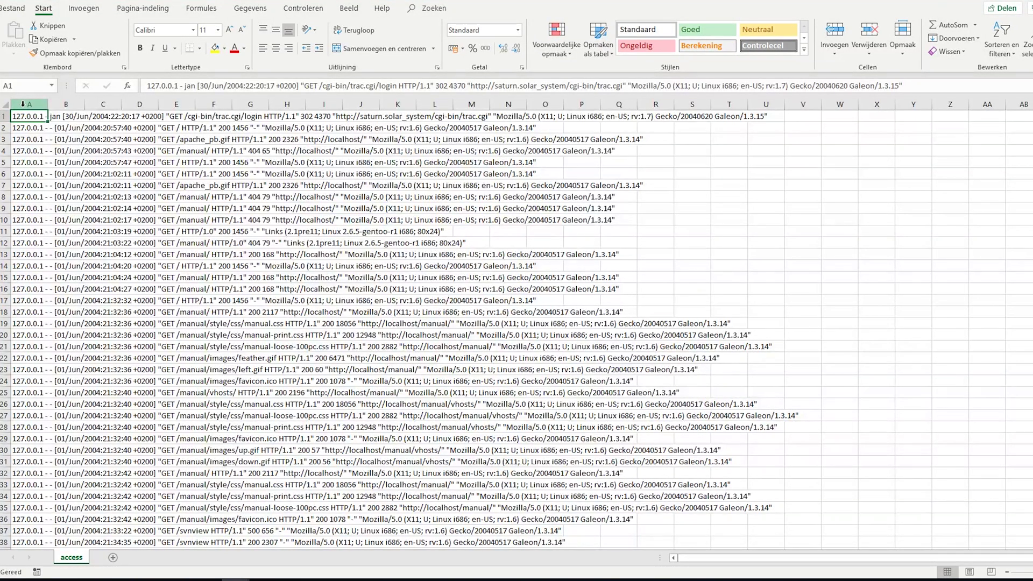
# - Split column A's log lines with Tekst naar kolommen, delimited on spaces instead of tabs
pyautogui.click(22, 104)
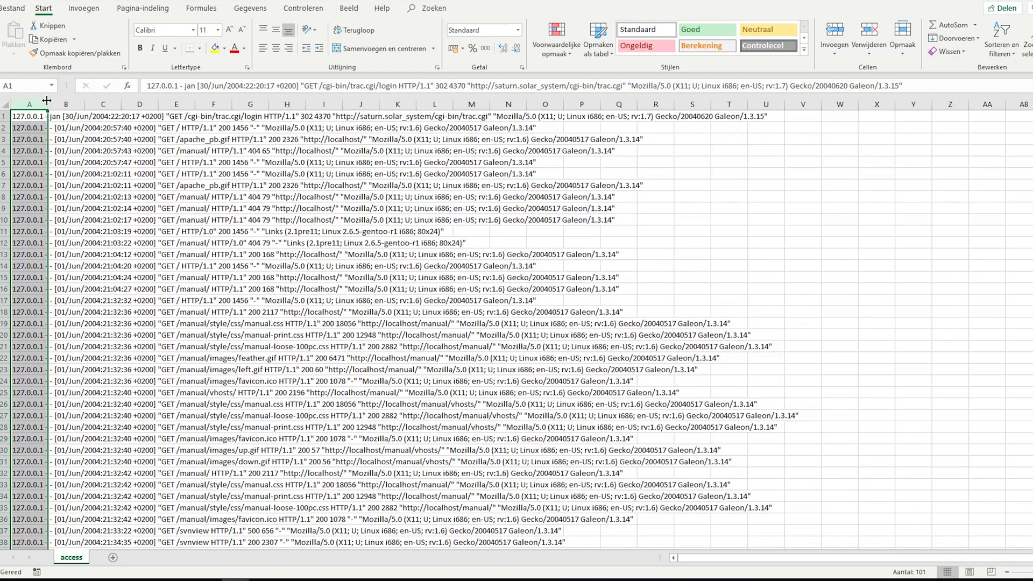
pyautogui.click(265, 13)
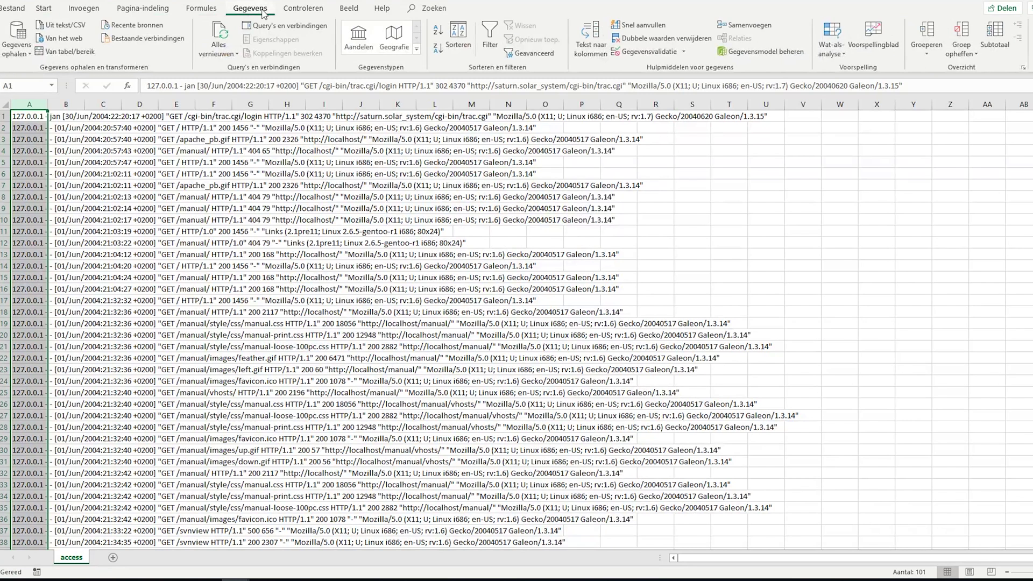
pyautogui.click(591, 42)
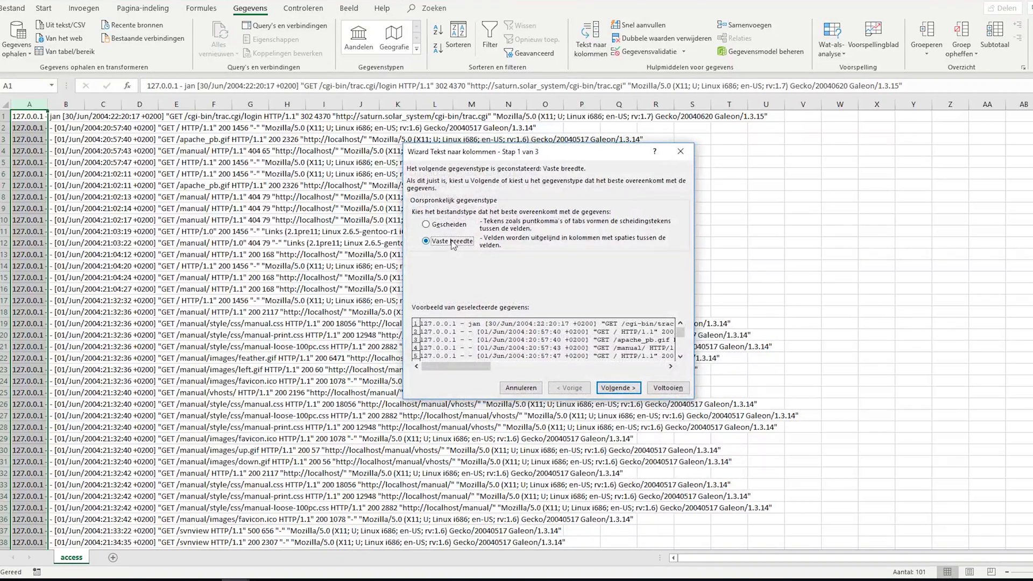
pyautogui.click(451, 224)
pyautogui.click(617, 387)
pyautogui.click(428, 203)
pyautogui.click(436, 234)
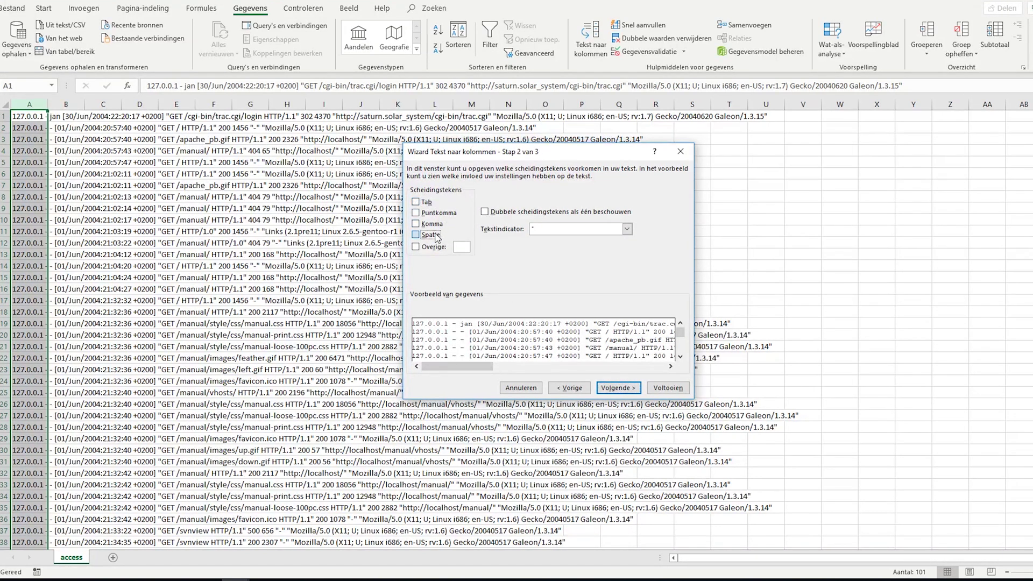
pyautogui.moveTo(473, 366)
pyautogui.mouseDown()
pyautogui.moveTo(602, 369)
pyautogui.moveTo(445, 366)
pyautogui.mouseUp()
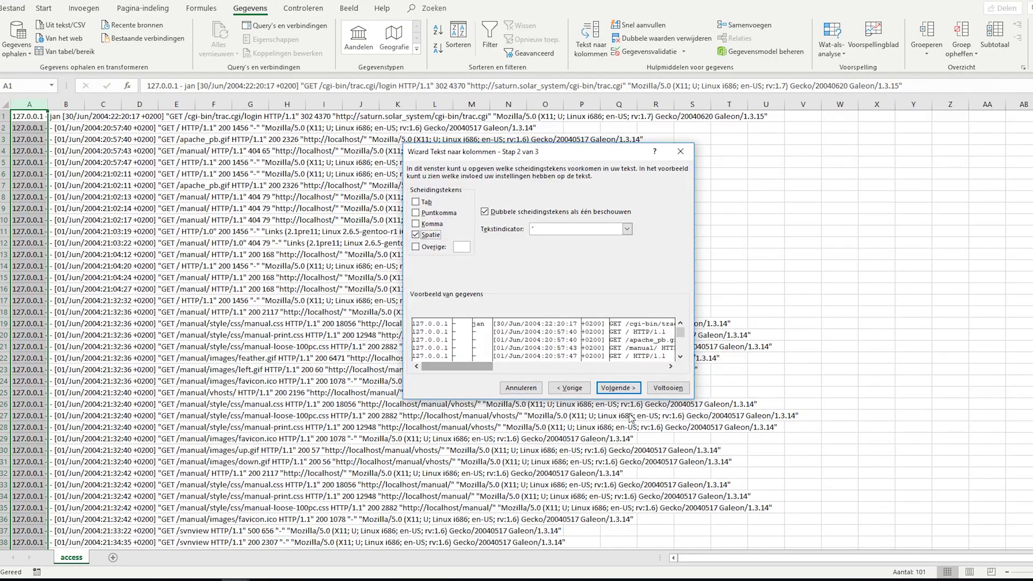
pyautogui.click(631, 390)
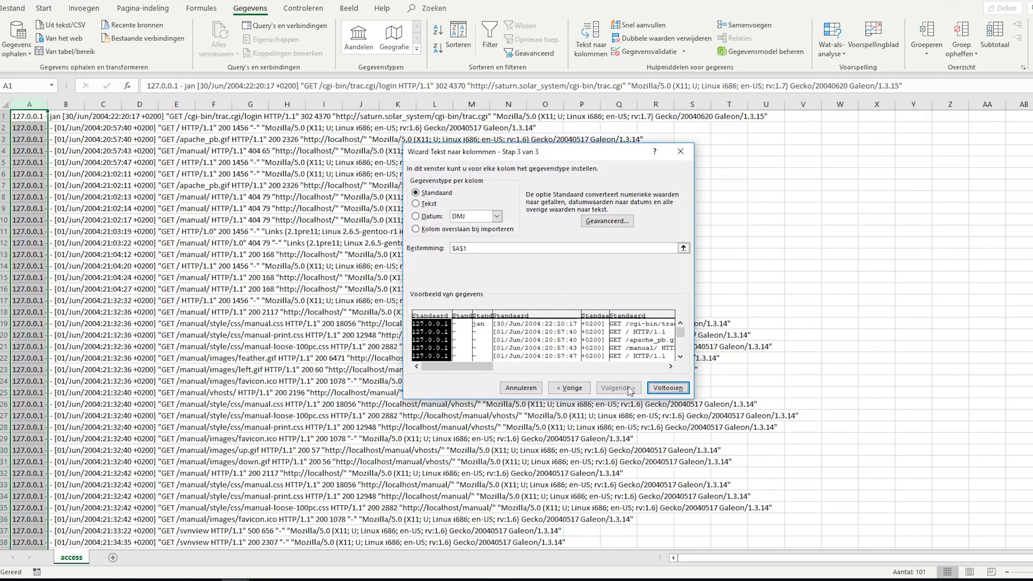
pyautogui.click(670, 391)
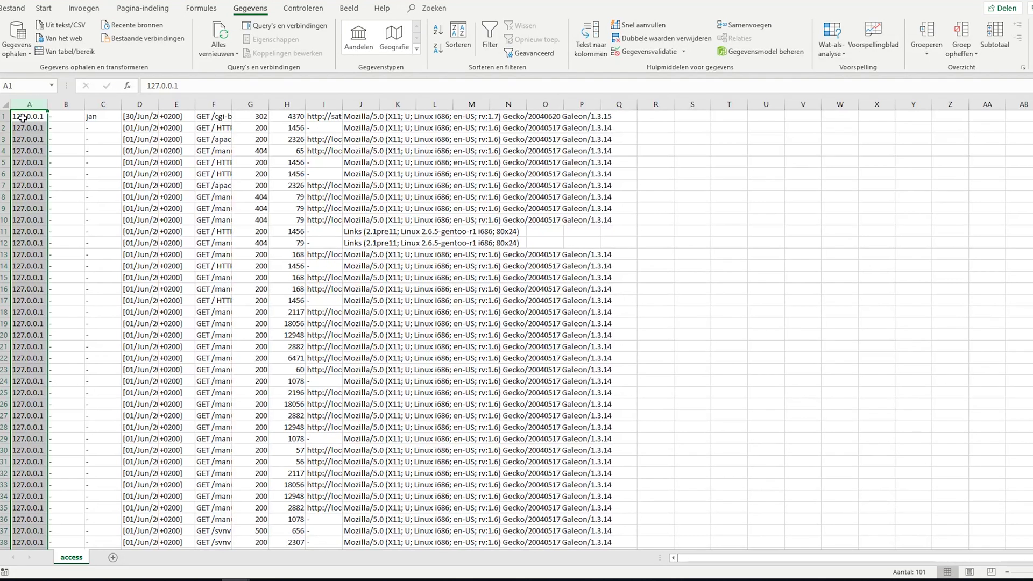
pyautogui.click(40, 126)
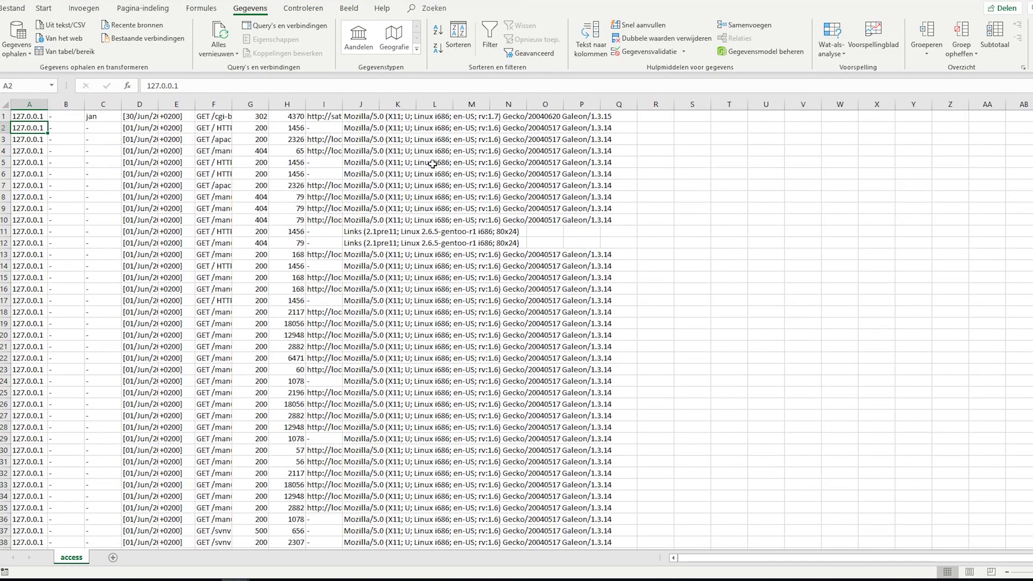
# - Widen column D until full timestamps like [30/Jun/2004:22:20:17 are readable, checking cell D1
pyautogui.scroll(-3, 236, 242)
pyautogui.scroll(-9, 236, 243)
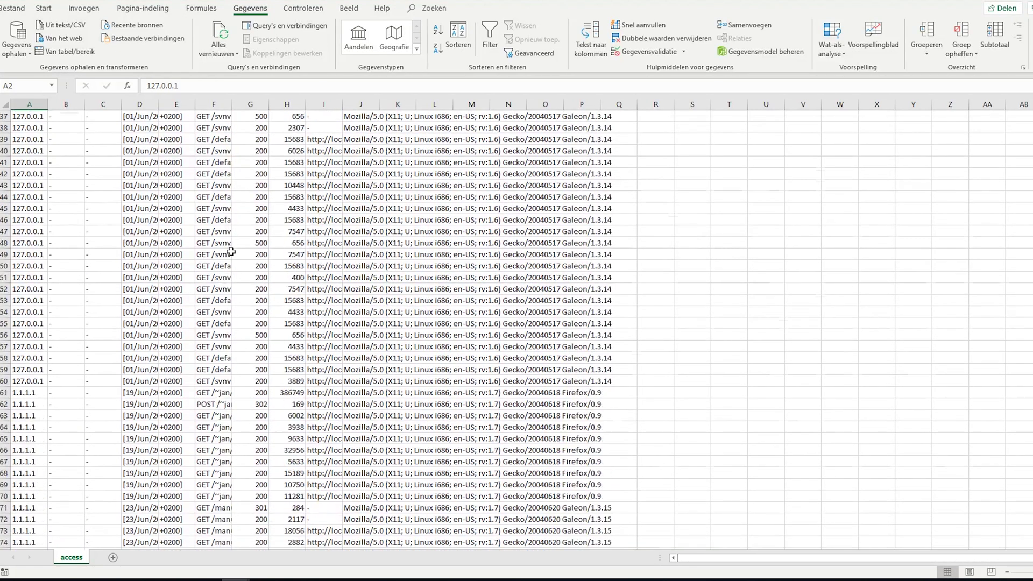
pyautogui.scroll(-8, 234, 246)
pyautogui.scroll(-4, 231, 249)
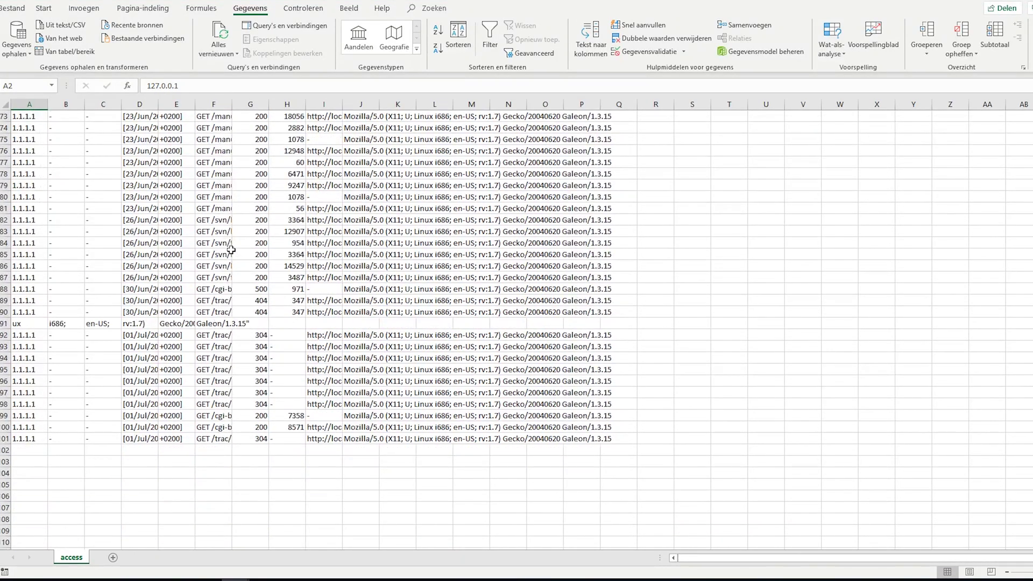
pyautogui.scroll(2, 74, 302)
pyautogui.scroll(7, 75, 305)
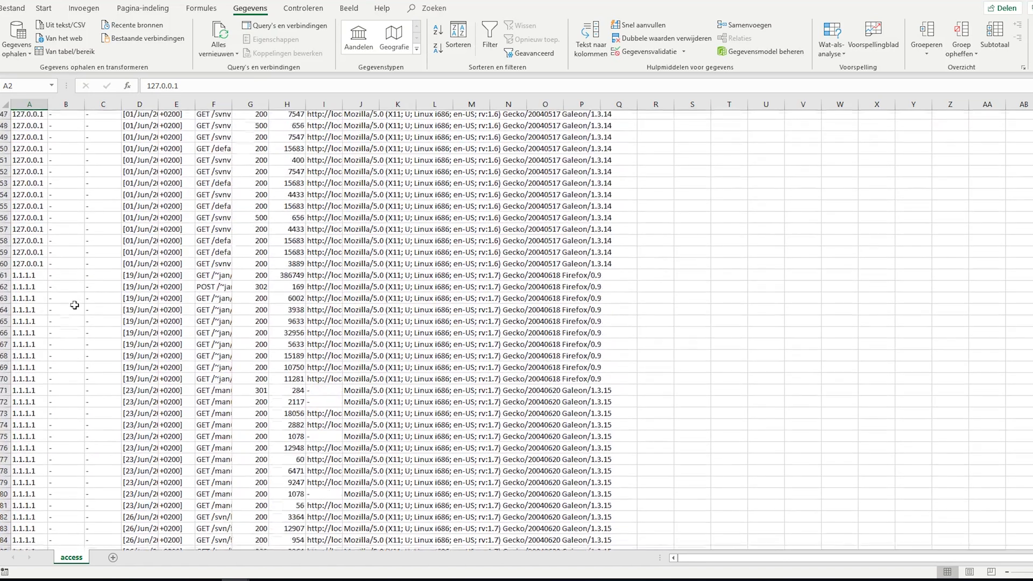
pyautogui.scroll(10, 75, 301)
pyautogui.scroll(5, 85, 274)
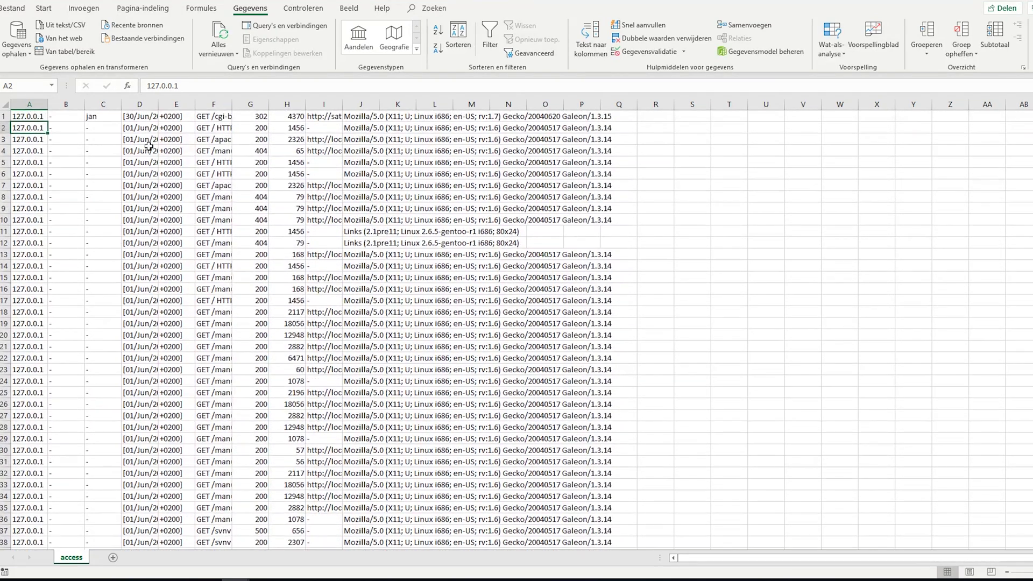
pyautogui.moveTo(158, 104); pyautogui.dragTo(282, 102)
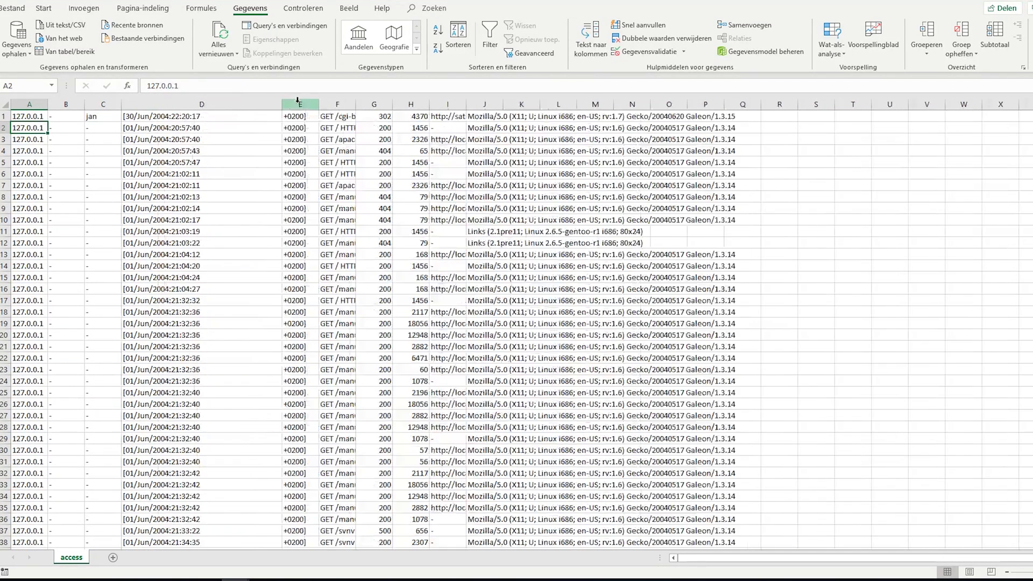
pyautogui.click(205, 119)
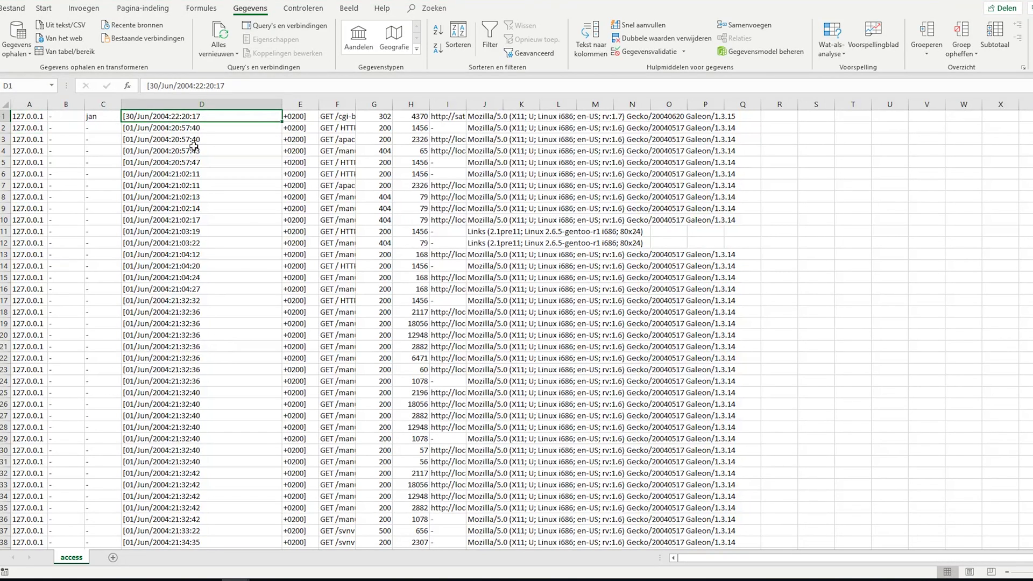
pyautogui.scroll(-4, 226, 312)
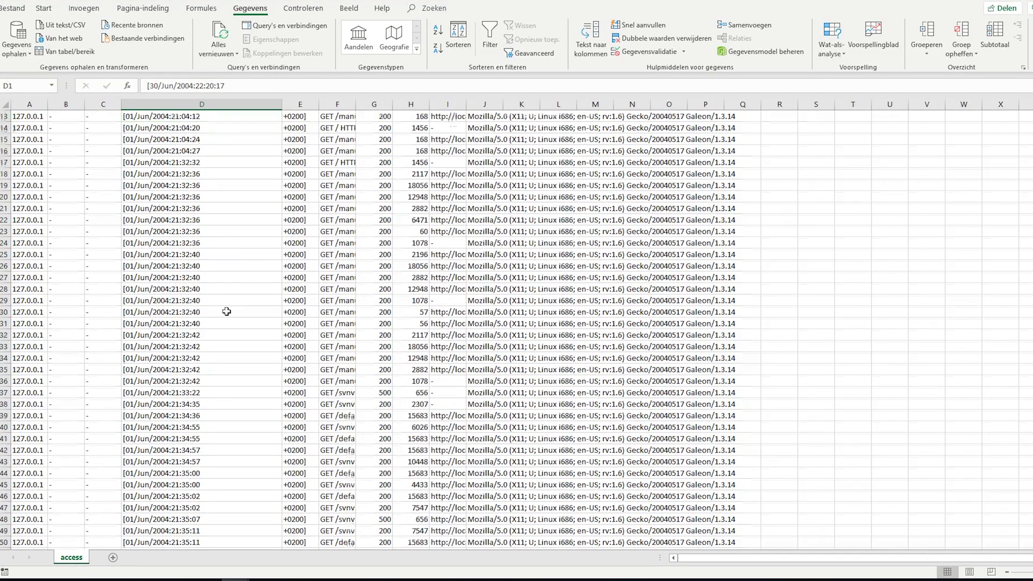
pyautogui.scroll(-11, 226, 312)
pyautogui.scroll(4, 227, 312)
pyautogui.scroll(4, 227, 312)
pyautogui.scroll(5, 226, 312)
pyautogui.scroll(2, 227, 311)
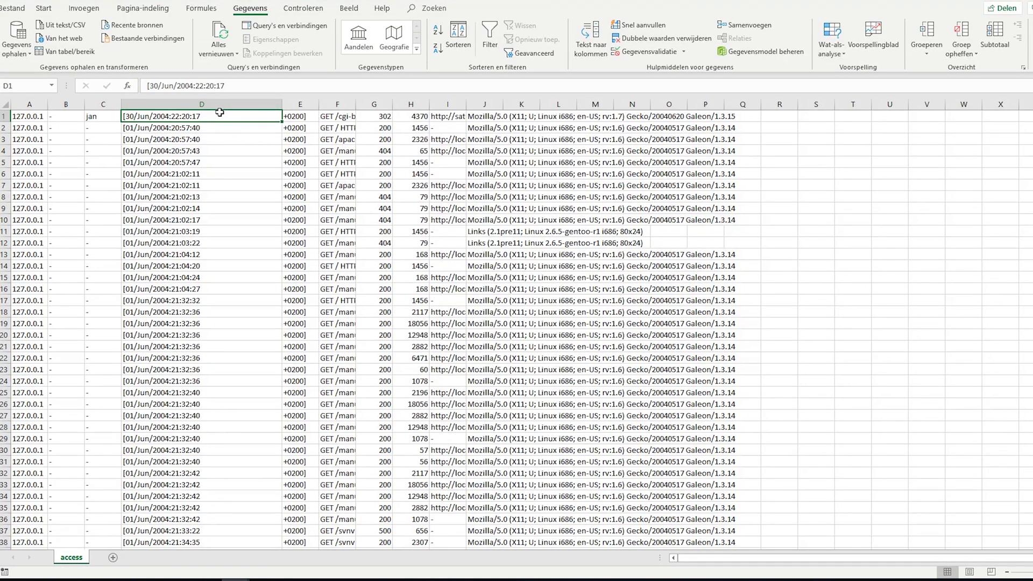
# - Insert two empty columns, E and F, right after the timestamp column D
pyautogui.click(218, 104)
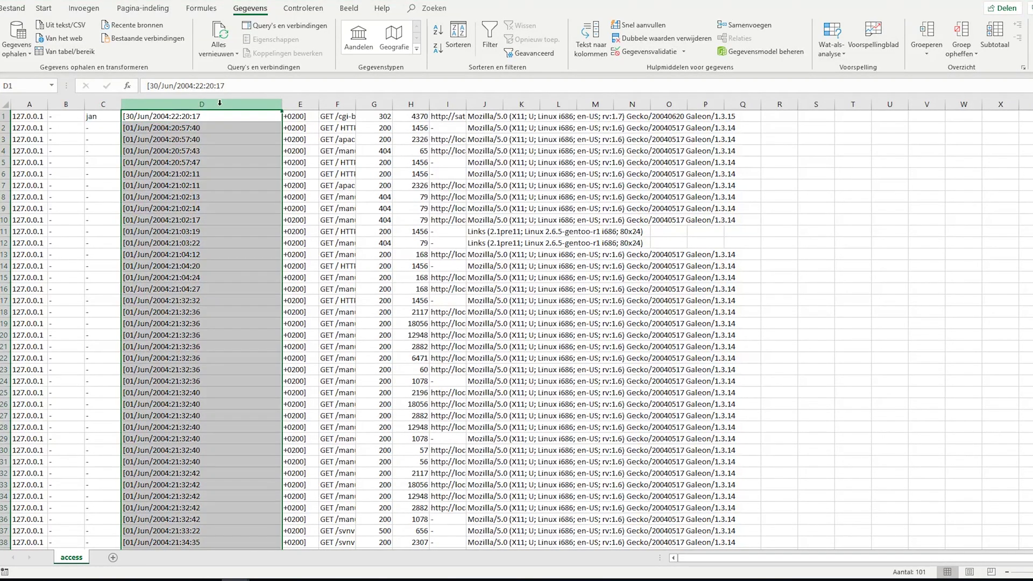
pyautogui.click(293, 104)
pyautogui.rightClick(295, 104)
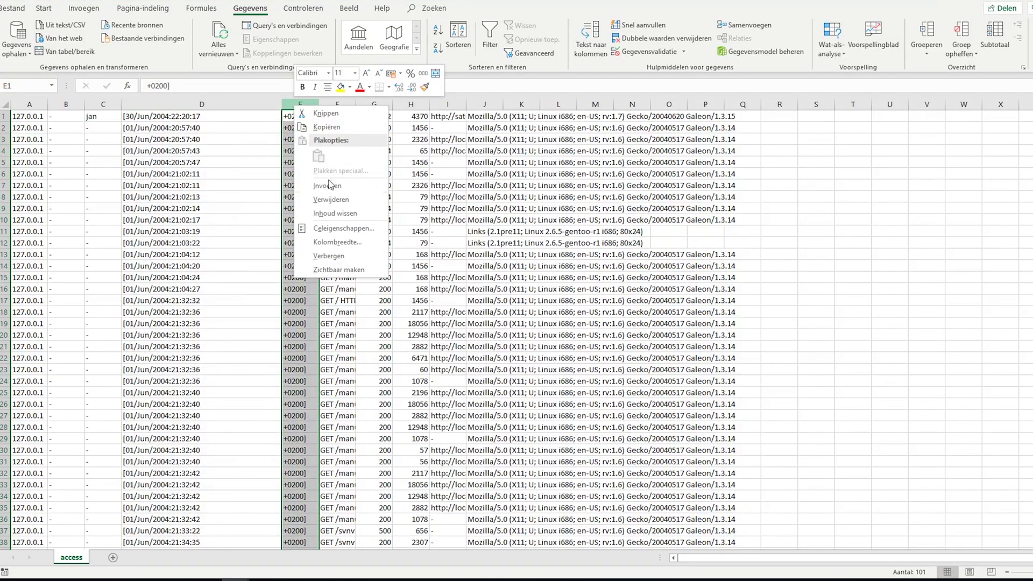
pyautogui.click(329, 183)
pyautogui.rightClick(341, 107)
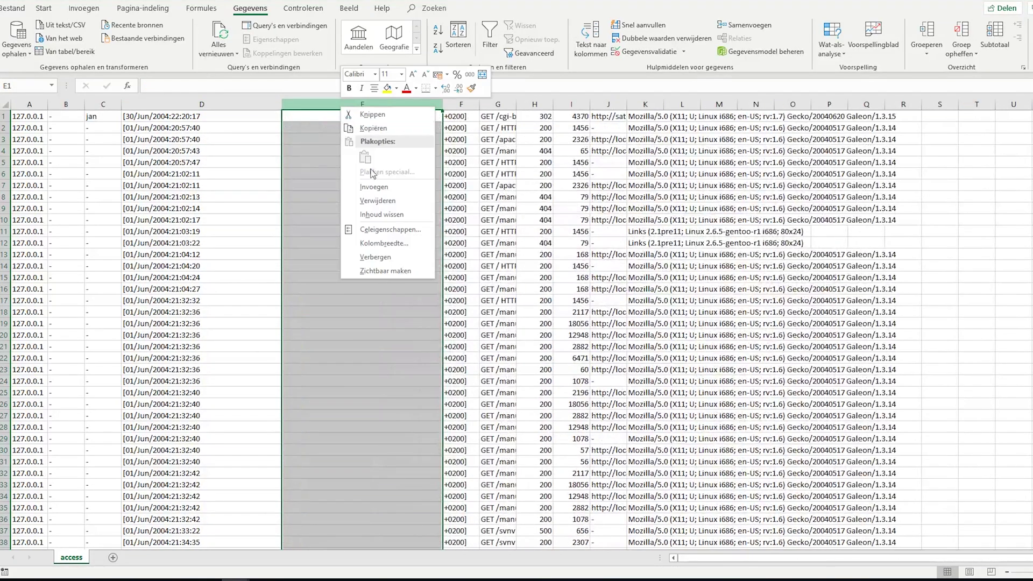
pyautogui.click(380, 189)
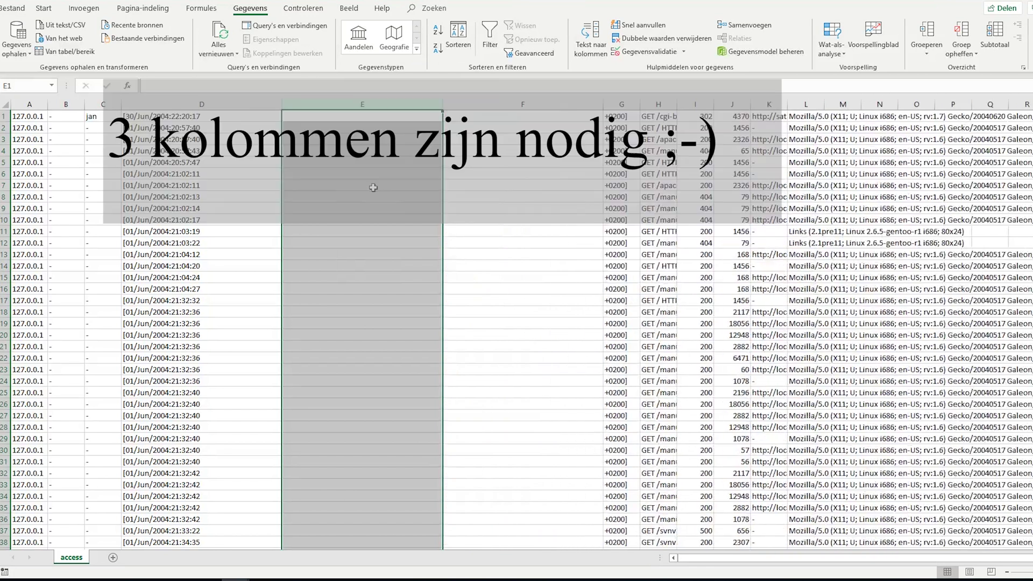
pyautogui.click(203, 104)
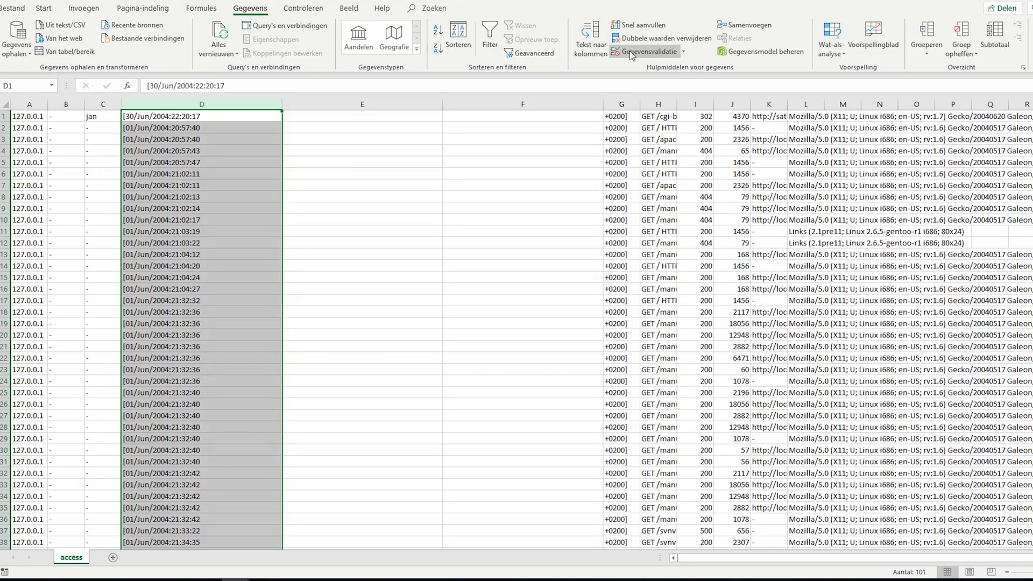
pyautogui.click(589, 33)
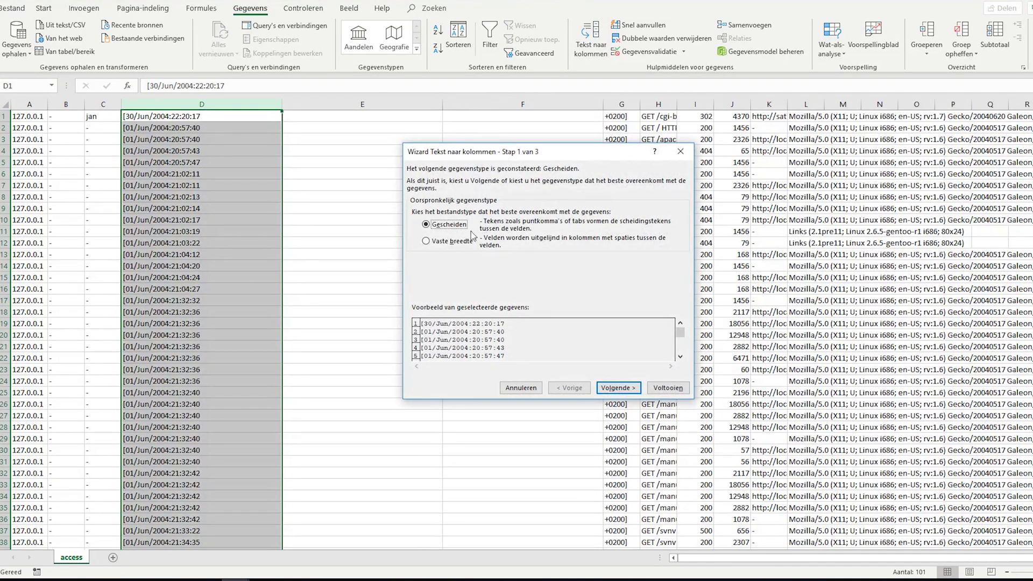
pyautogui.click(617, 387)
pyautogui.click(440, 246)
pyautogui.click(434, 235)
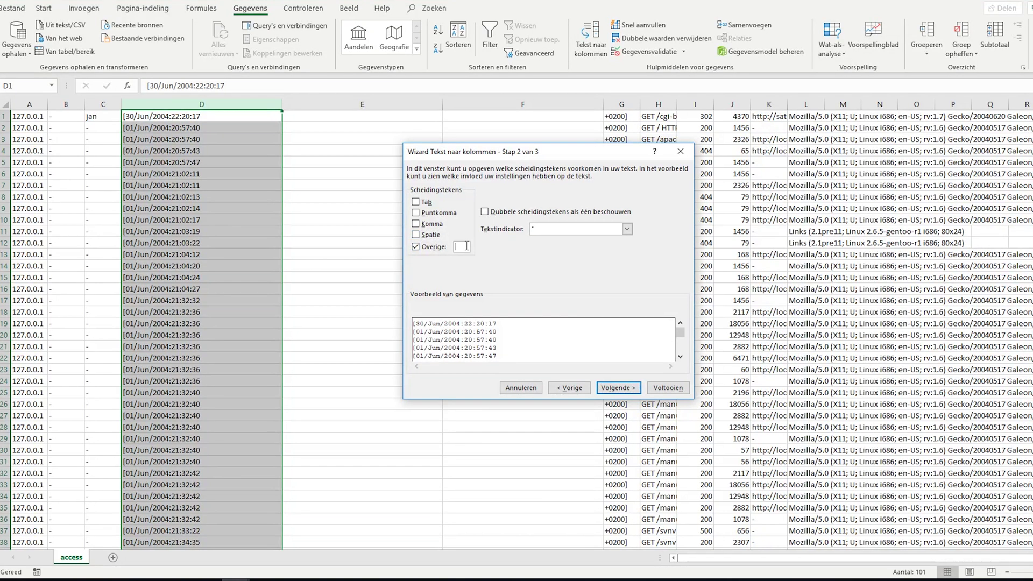
pyautogui.write(':')
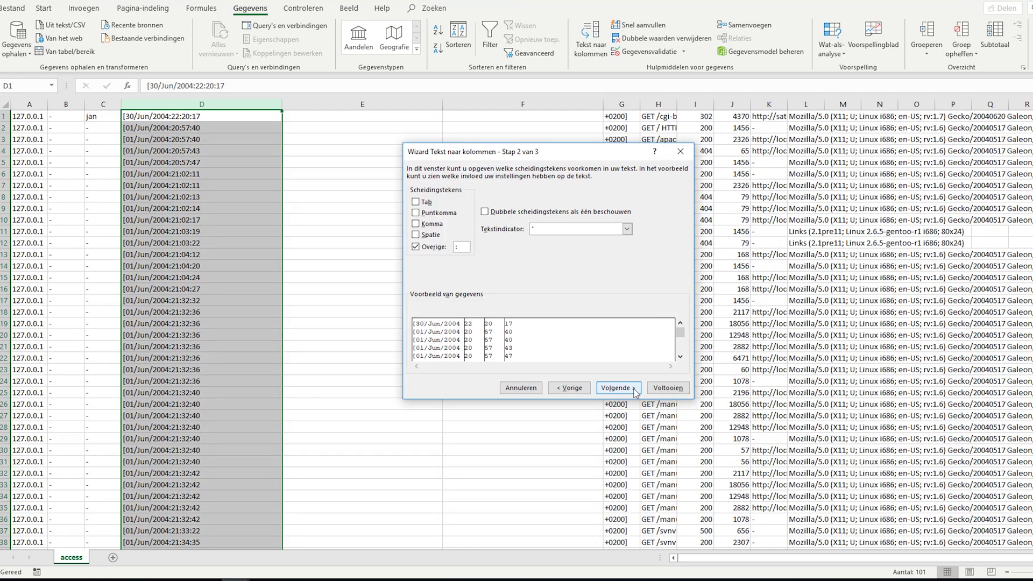
pyautogui.click(666, 388)
pyautogui.click(581, 319)
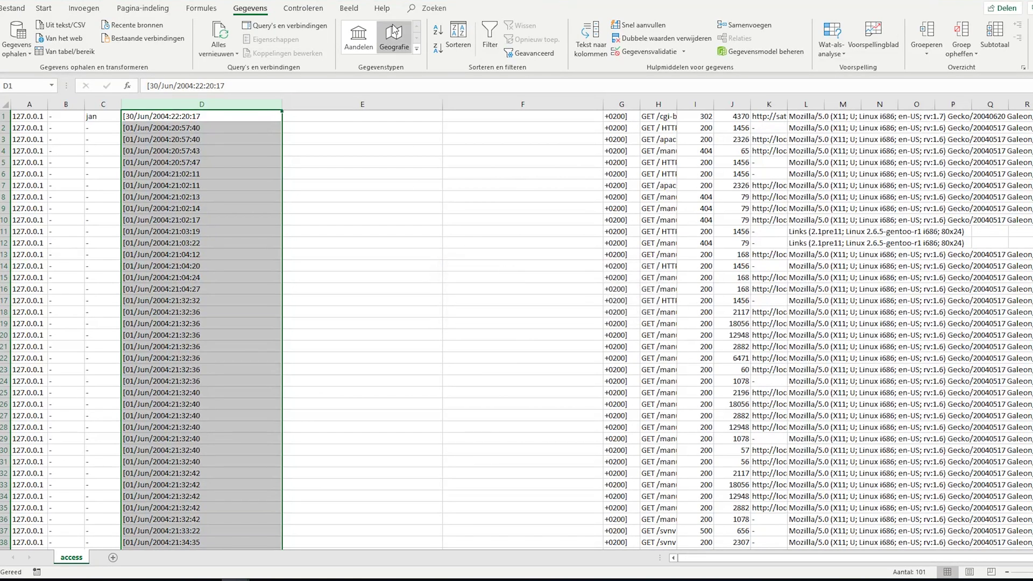
# - Insert empty columns to the right of the timestamp column D
pyautogui.click(385, 105)
pyautogui.rightClick(384, 105)
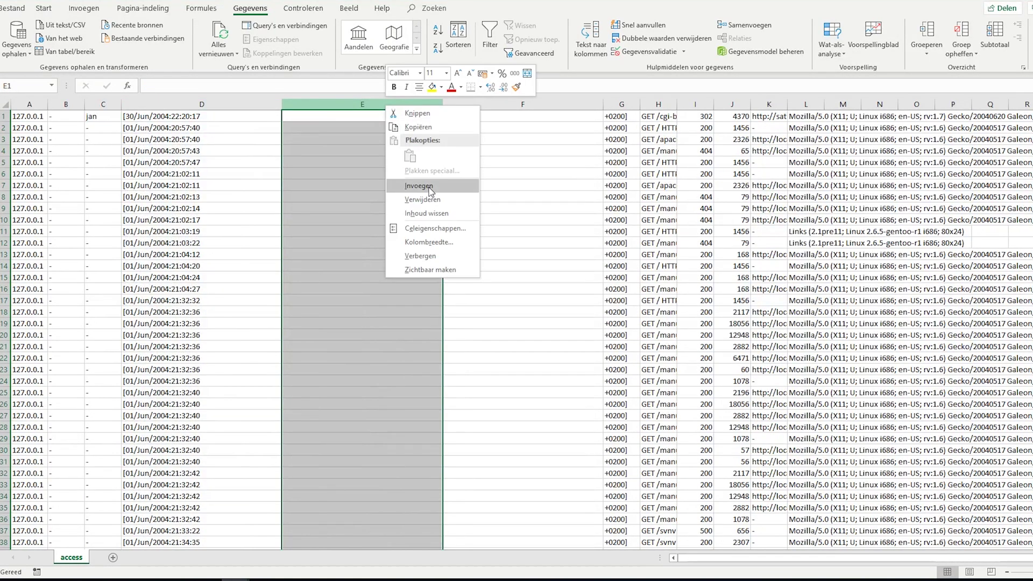
pyautogui.click(428, 183)
# - Split column D's timestamps at ':' into date, hour, minute and second columns D to G
pyautogui.click(236, 100)
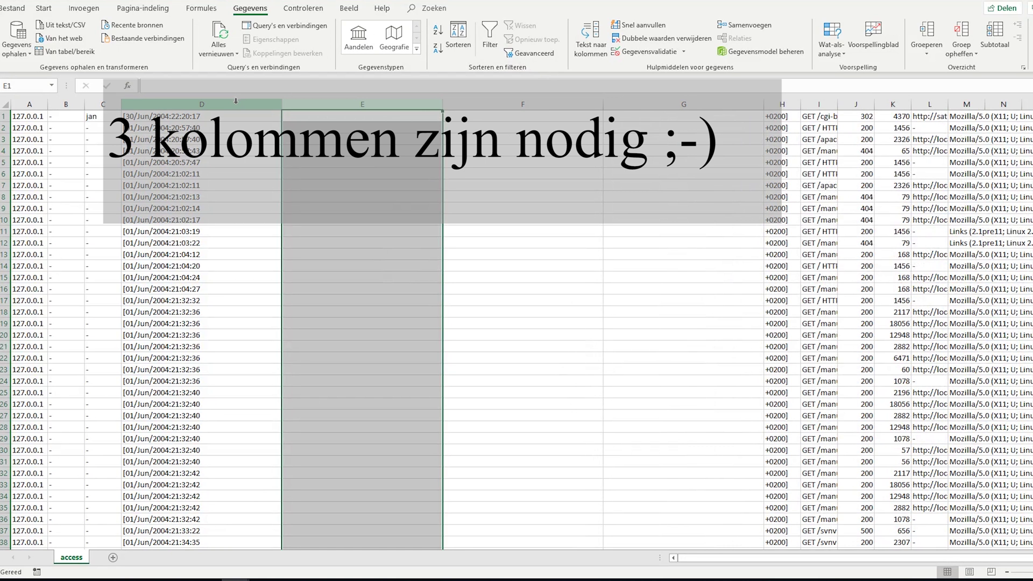
pyautogui.click(236, 101)
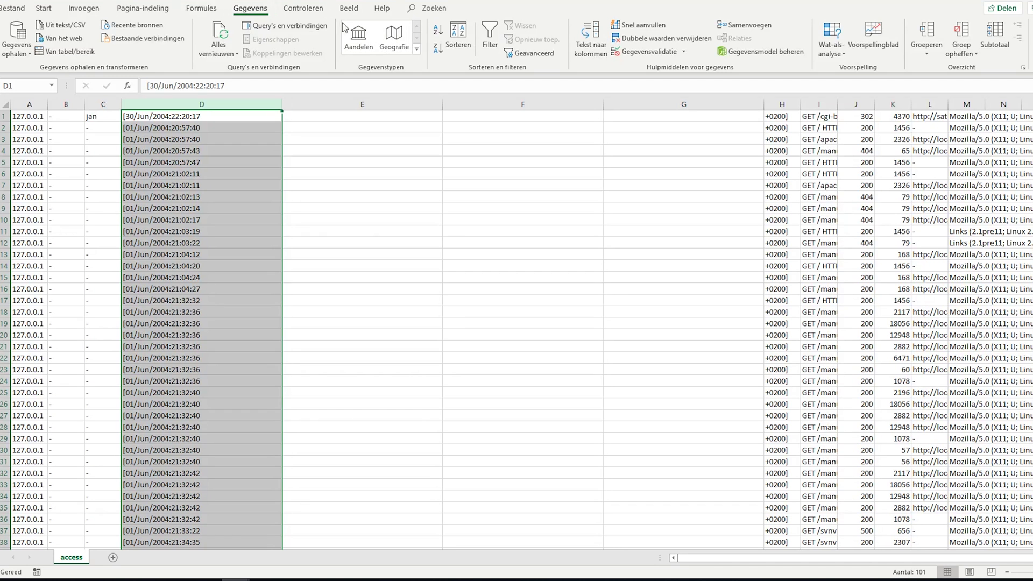
pyautogui.click(592, 44)
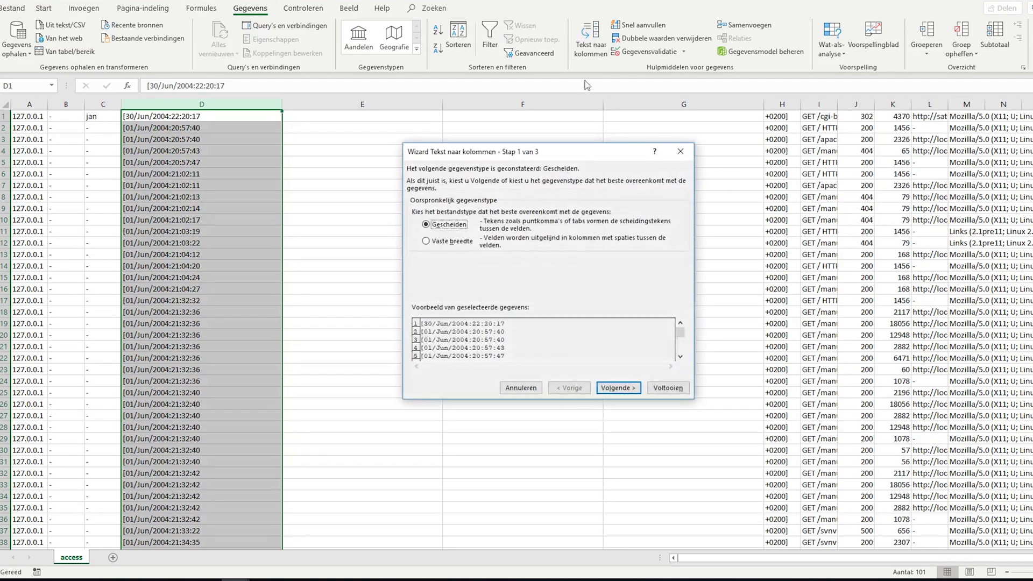
pyautogui.click(617, 388)
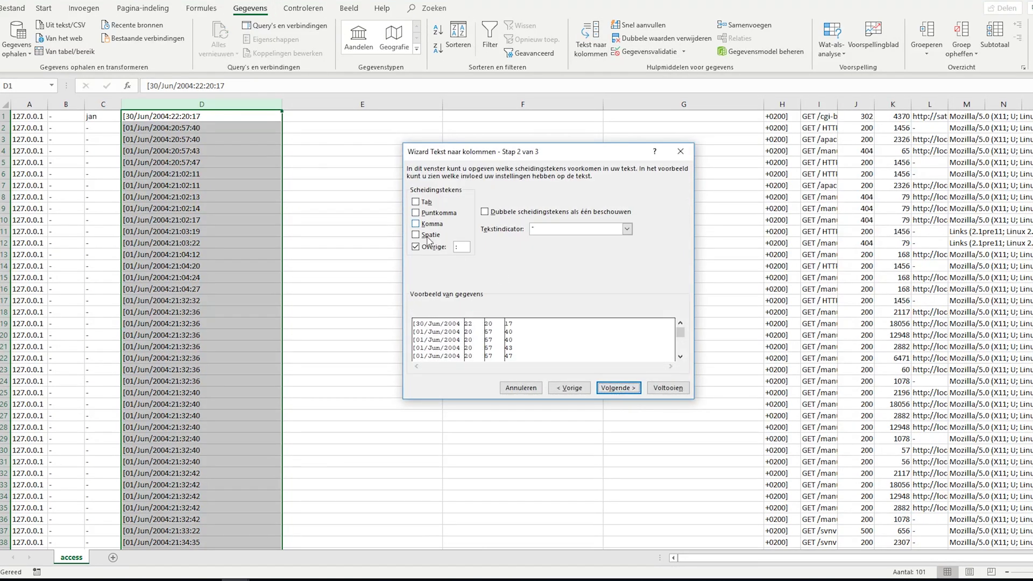
pyautogui.click(661, 390)
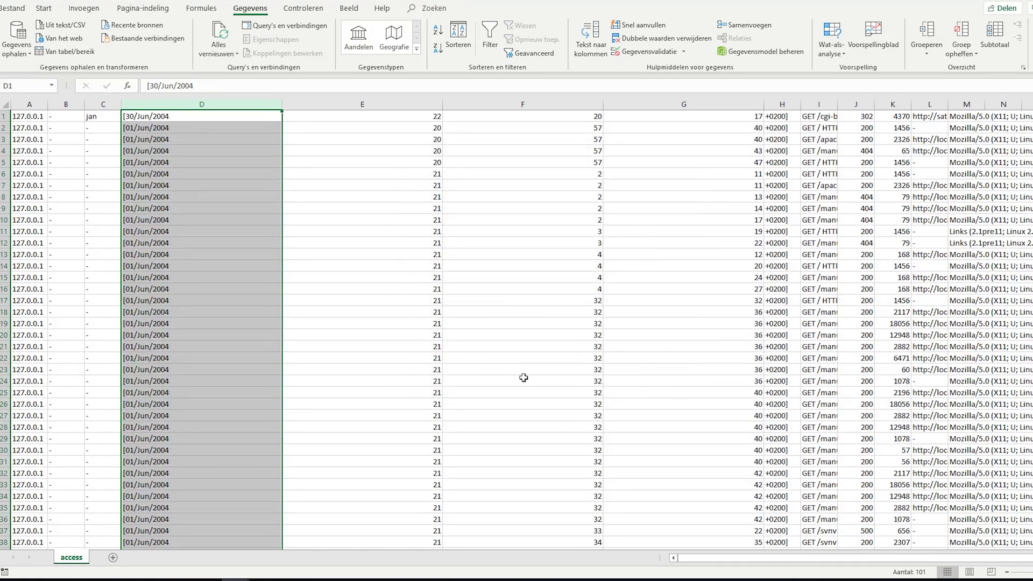
pyautogui.click(3, 115)
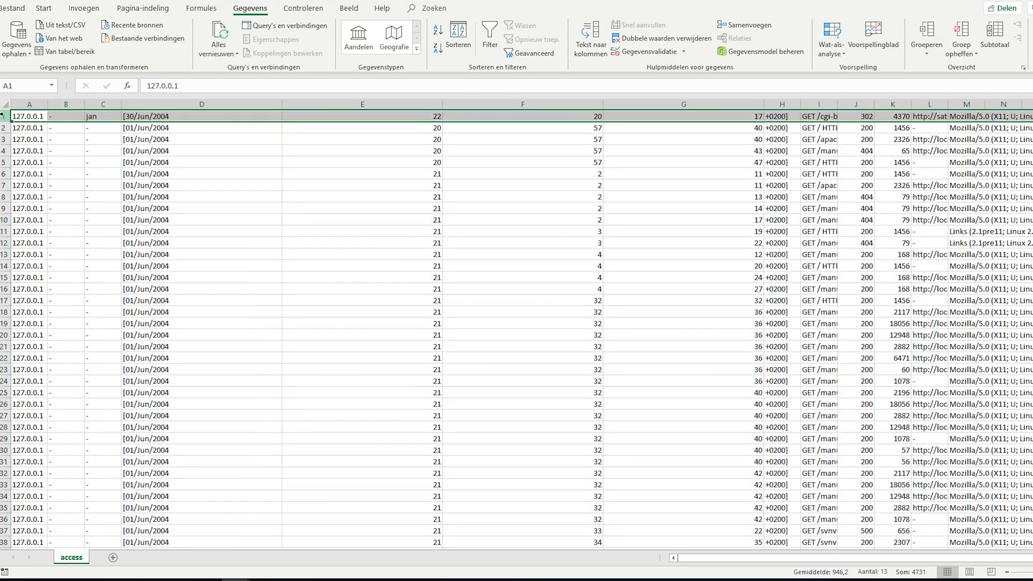
# - Insert a blank top row and label A1 'ip' and D1 'datum'
pyautogui.rightClick(3, 115)
pyautogui.click(38, 194)
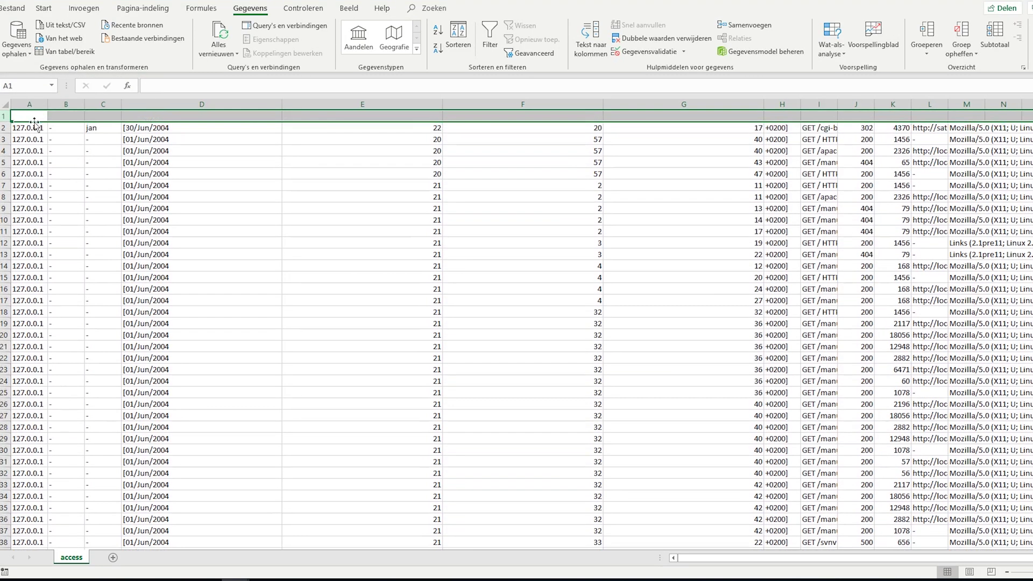
pyautogui.click(34, 118)
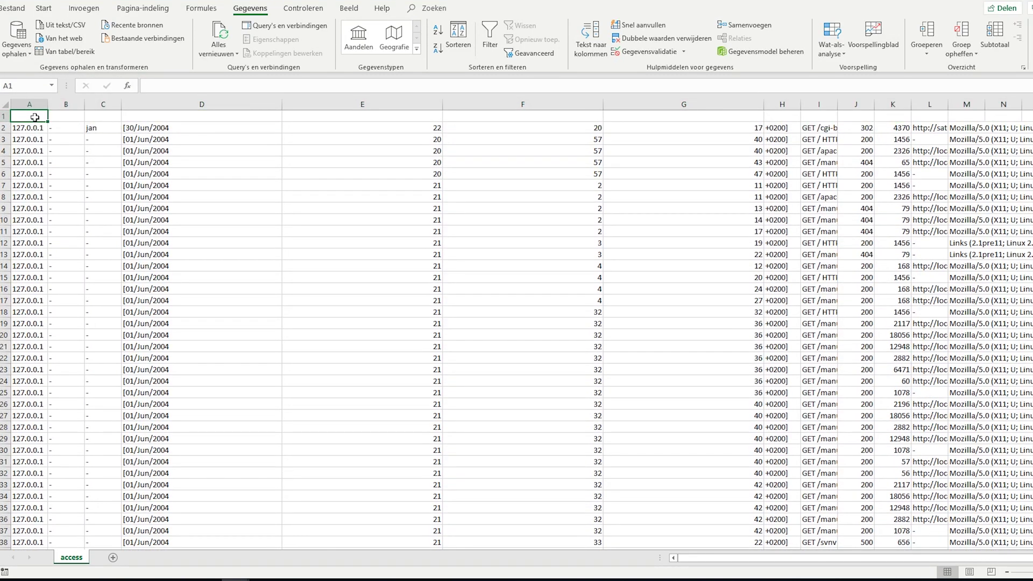
pyautogui.write('ip')
pyautogui.press('Tab')
pyautogui.press('Tab')
pyautogui.press('Tab')
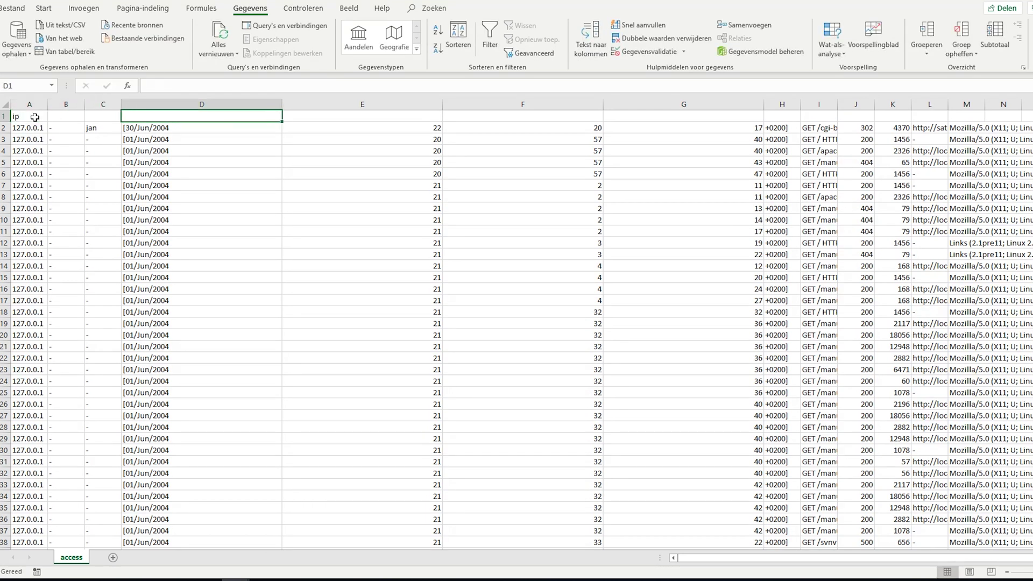
pyautogui.write('datum')
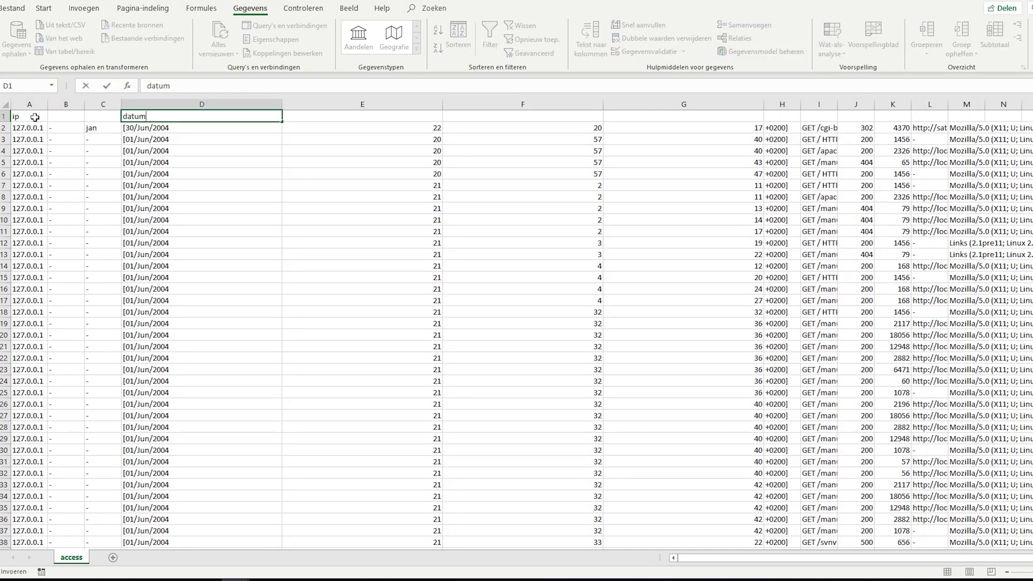
pyautogui.click(177, 102)
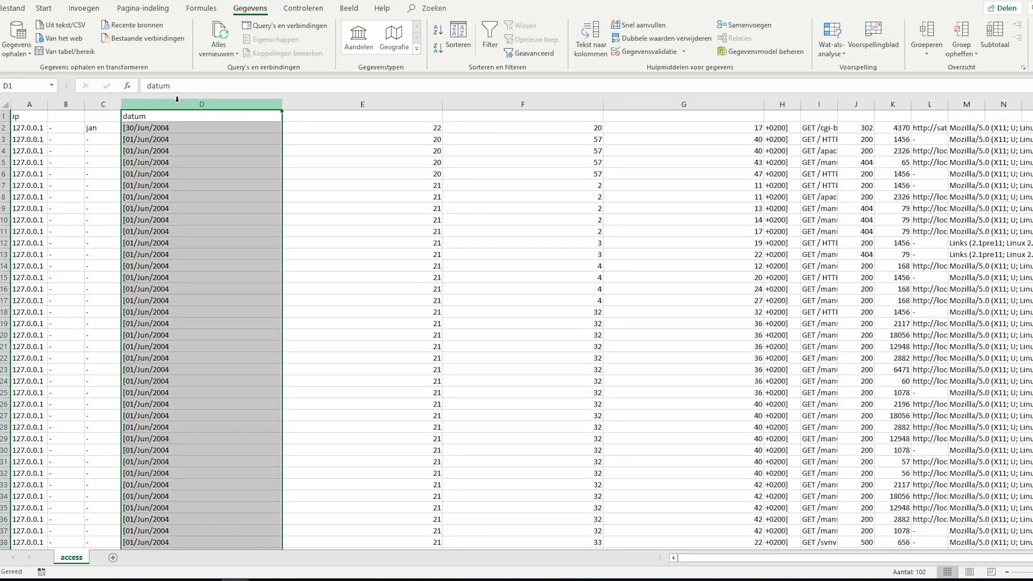
# - Label E1, F1 and G1 as 'uur', 'minuten' and 'seconden'
pyautogui.click(418, 117)
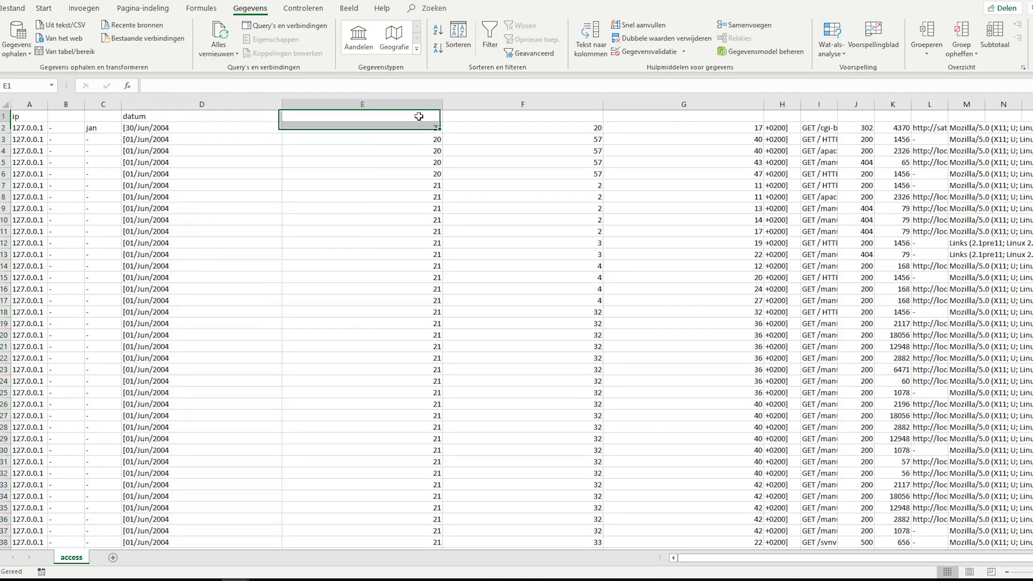
pyautogui.write('uur')
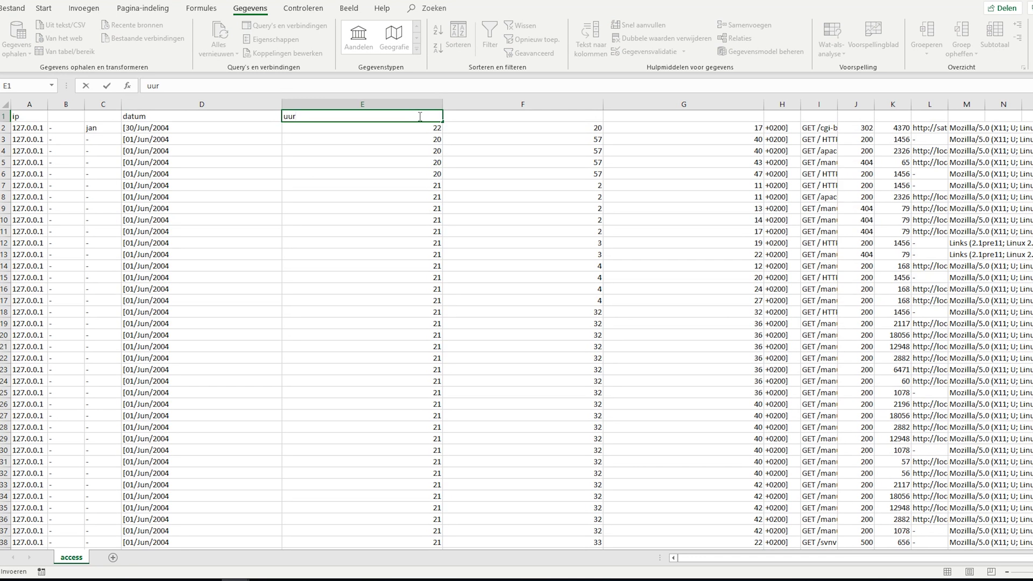
pyautogui.press('Tab')
pyautogui.write('m')
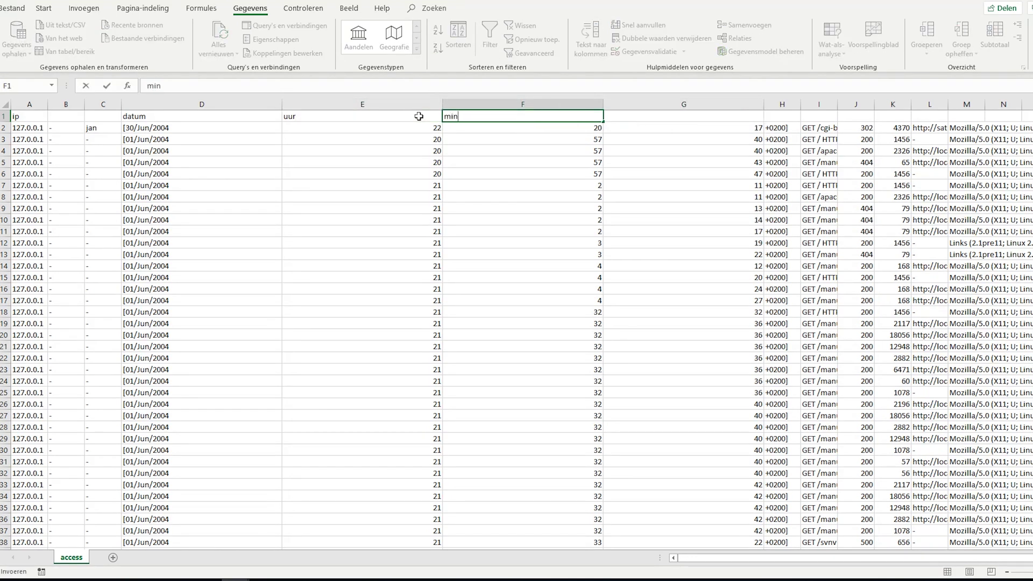
pyautogui.press('Tab')
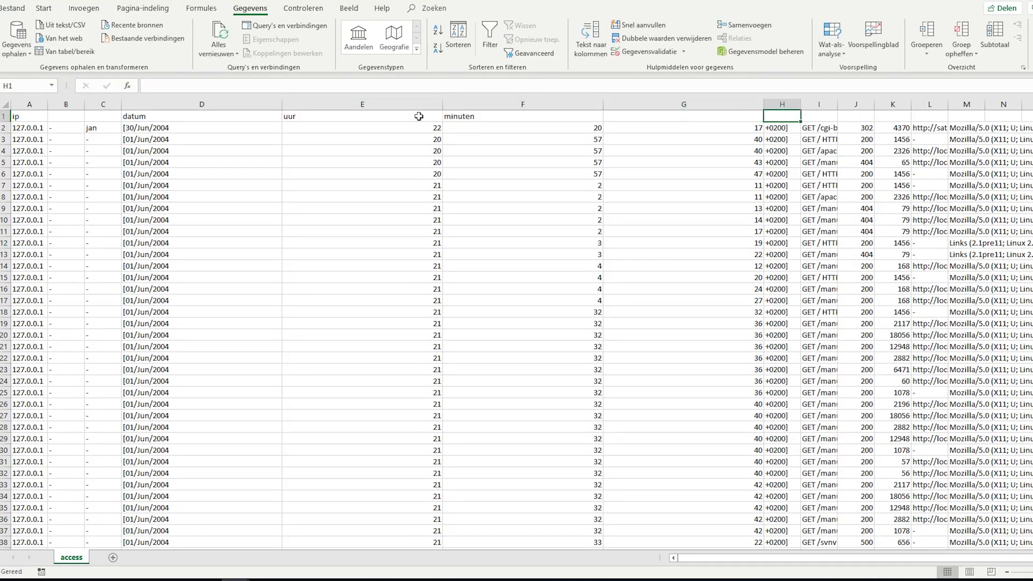
pyautogui.write('seconden')
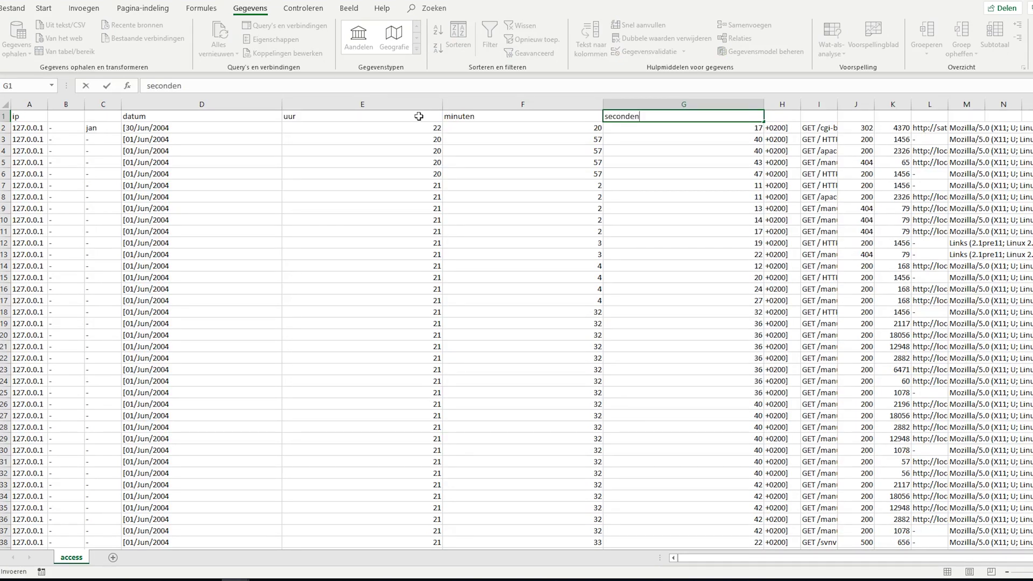
pyautogui.click(783, 114)
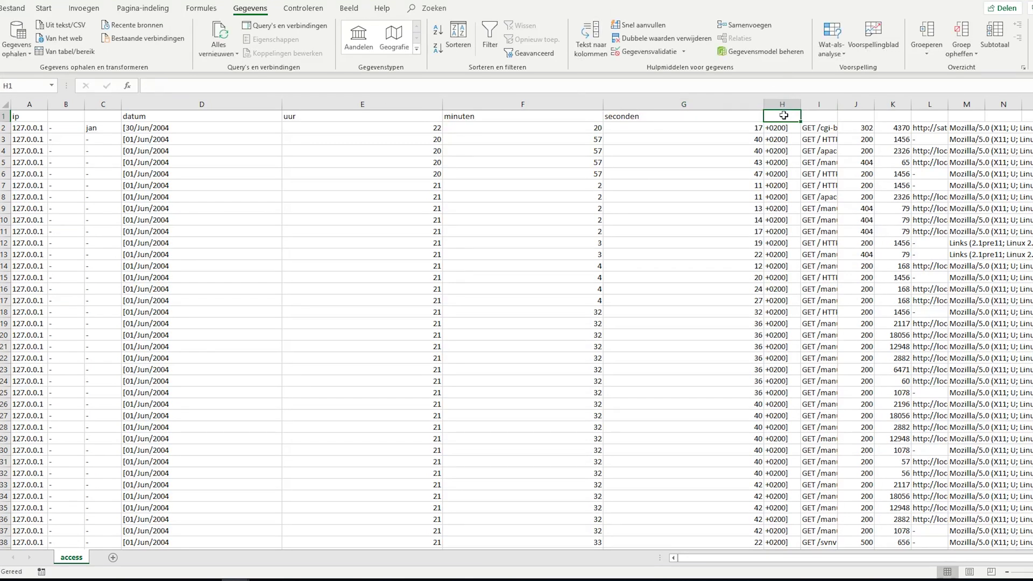
pyautogui.click(815, 115)
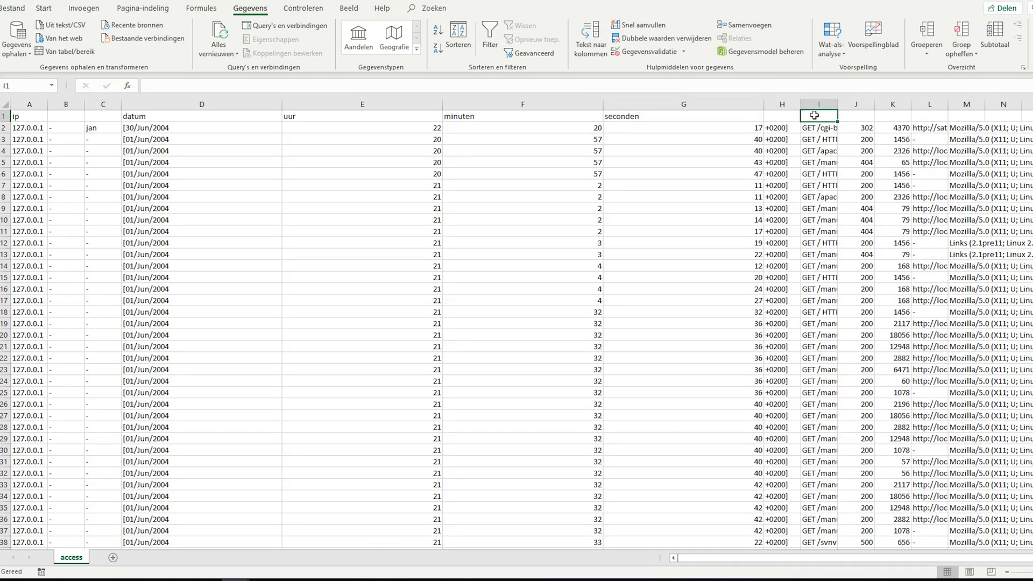
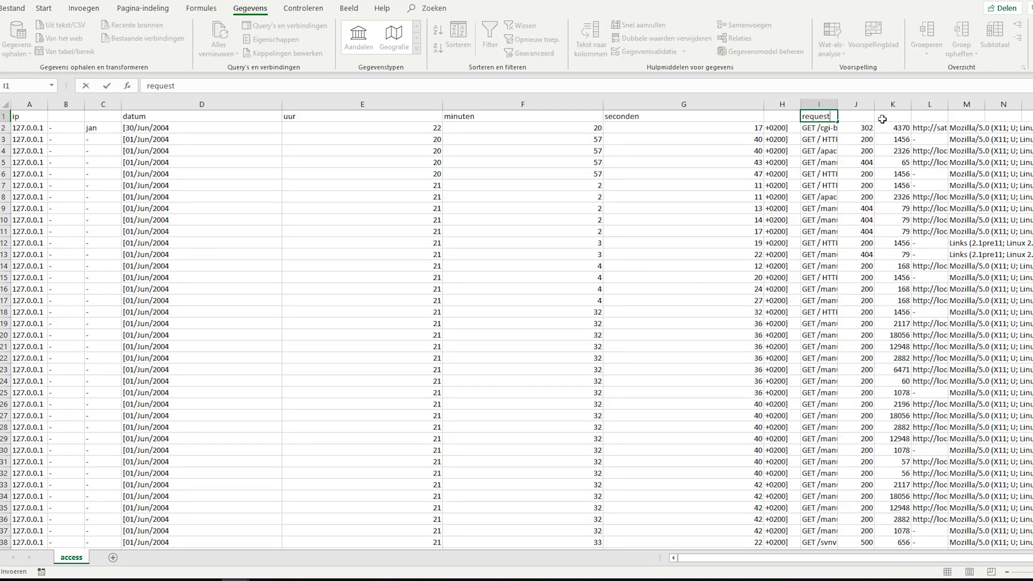
# - Enter the headers 'code' in J1 and 'groote' in K1, then select header row 1
pyautogui.click(864, 118)
pyautogui.write('code')
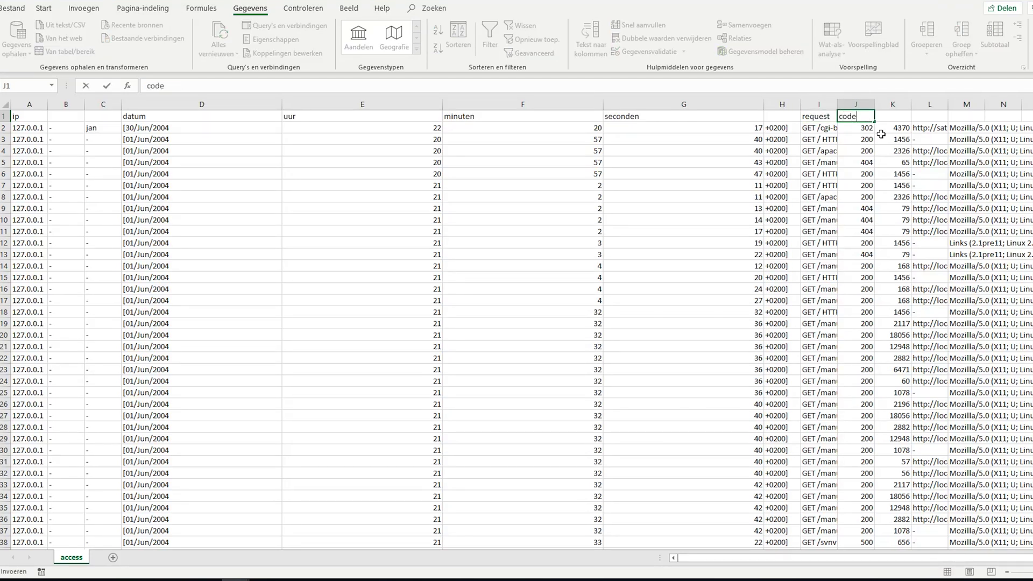
pyautogui.press('Return')
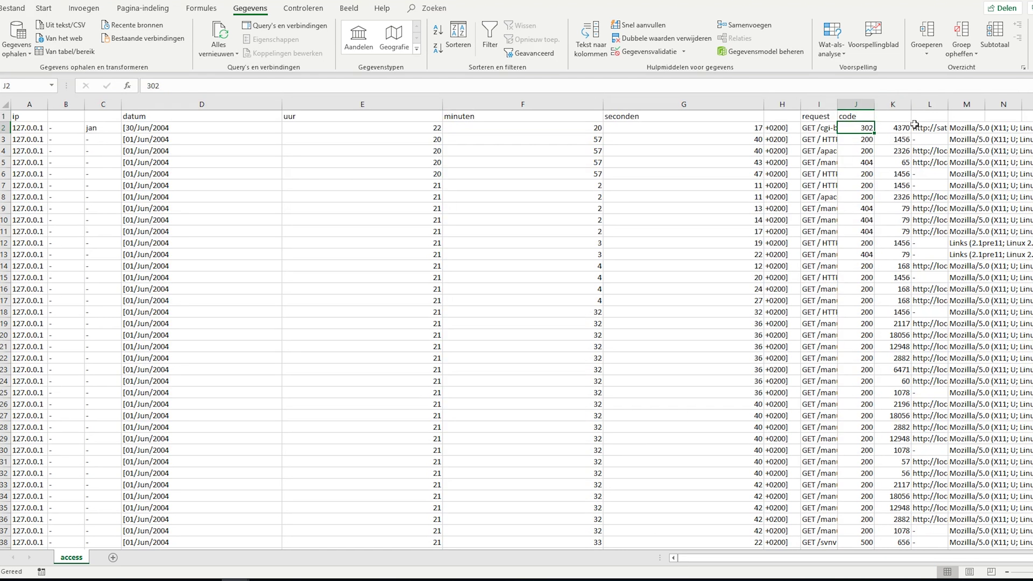
pyautogui.click(906, 118)
pyautogui.write('groote')
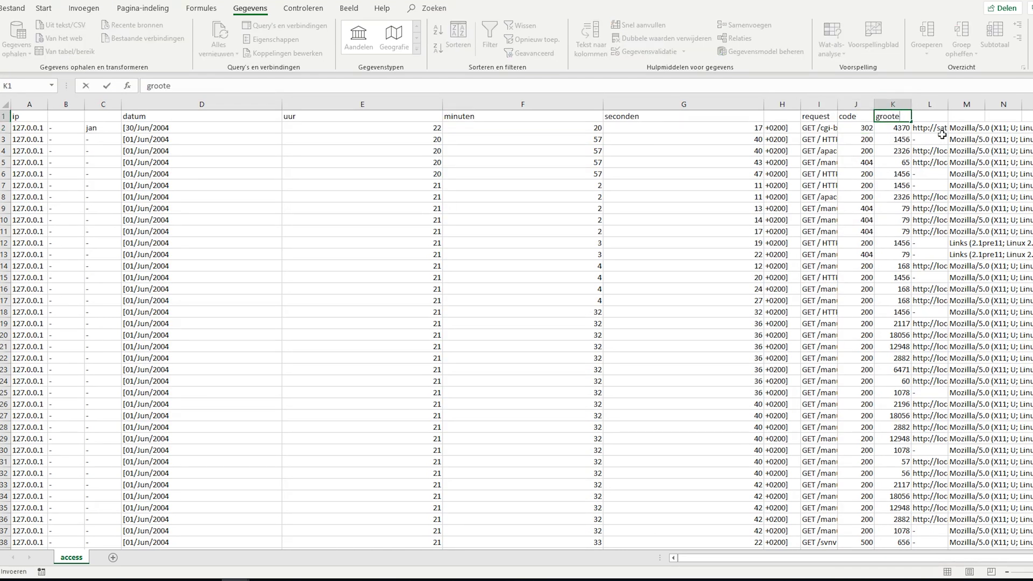
pyautogui.click(939, 117)
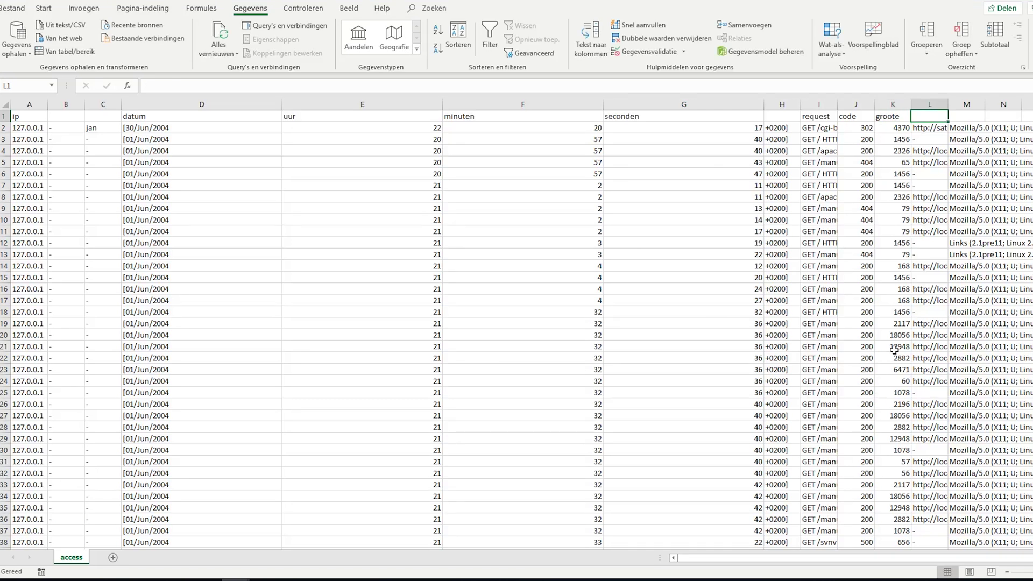
pyautogui.click(2, 116)
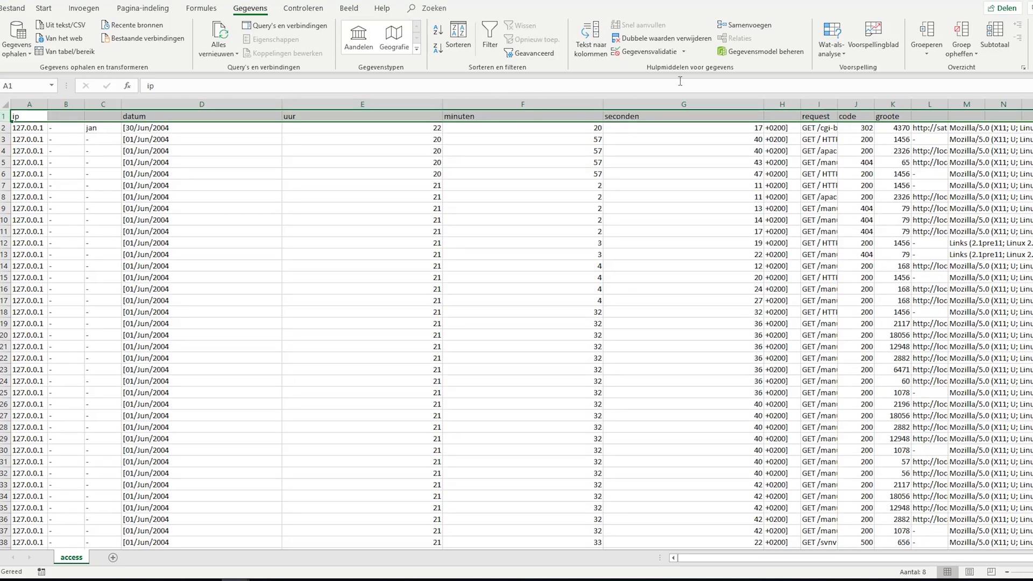
# - Turn on Filter for the header row from Home > Sort & Filter
pyautogui.click(44, 8)
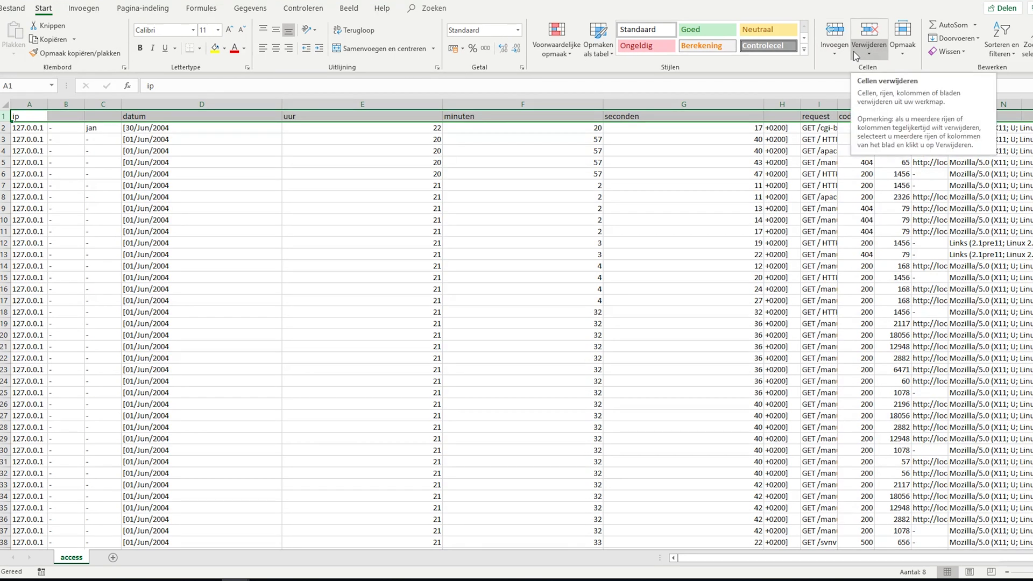
pyautogui.click(1009, 54)
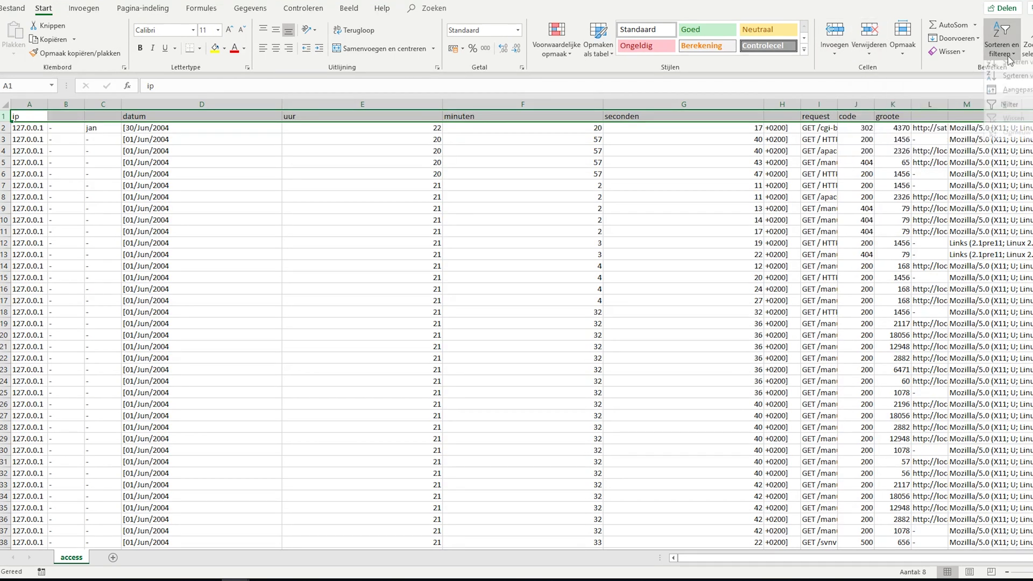
pyautogui.click(1020, 109)
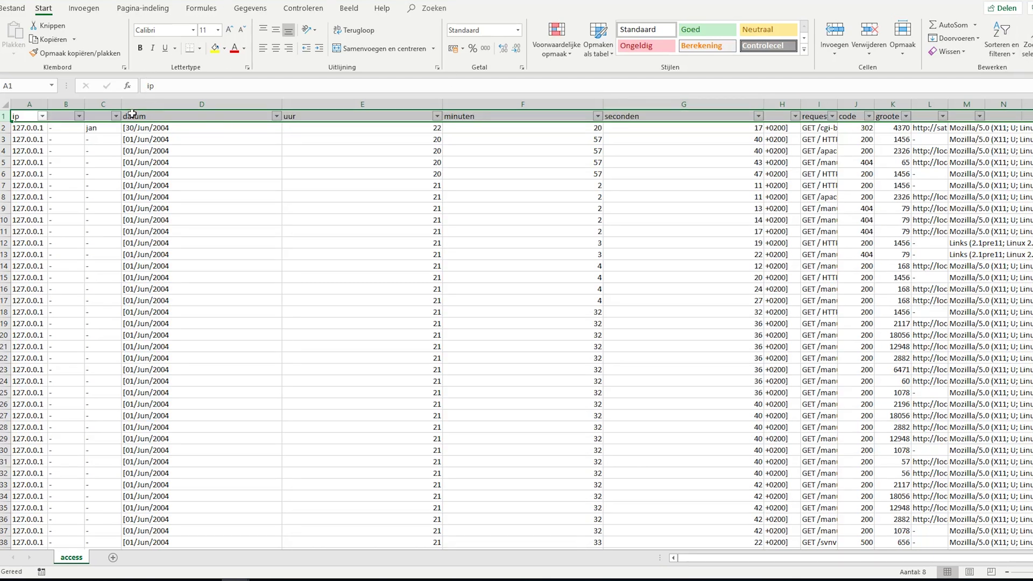
# - Filter the uur column to show only hour 20
pyautogui.click(437, 117)
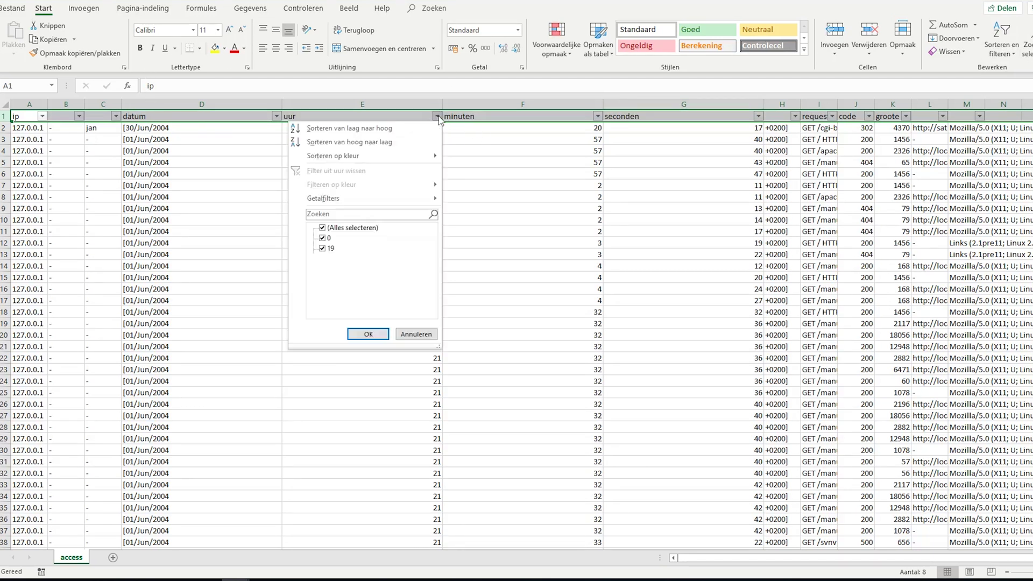
pyautogui.click(351, 228)
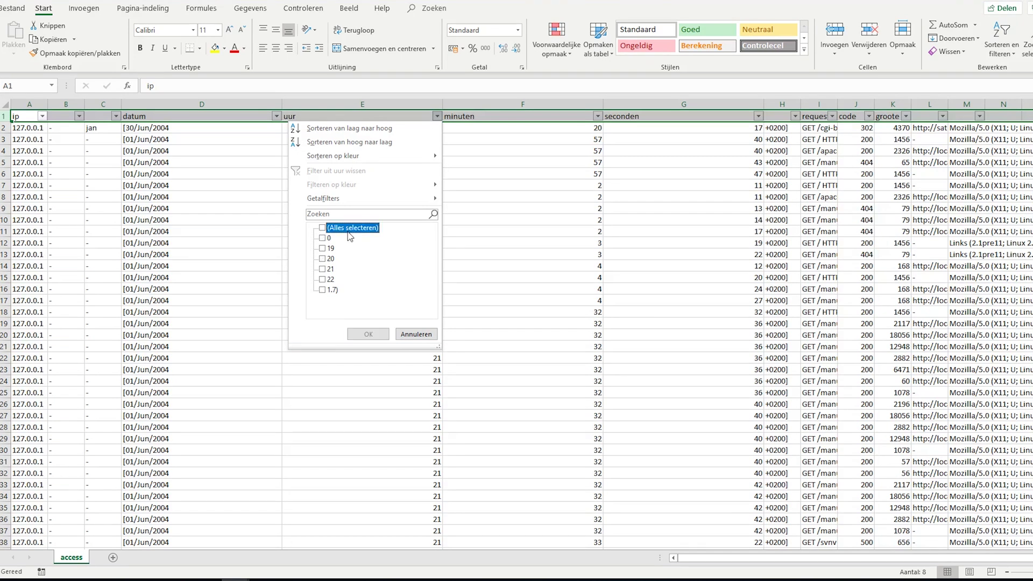
pyautogui.click(322, 259)
pyautogui.click(369, 334)
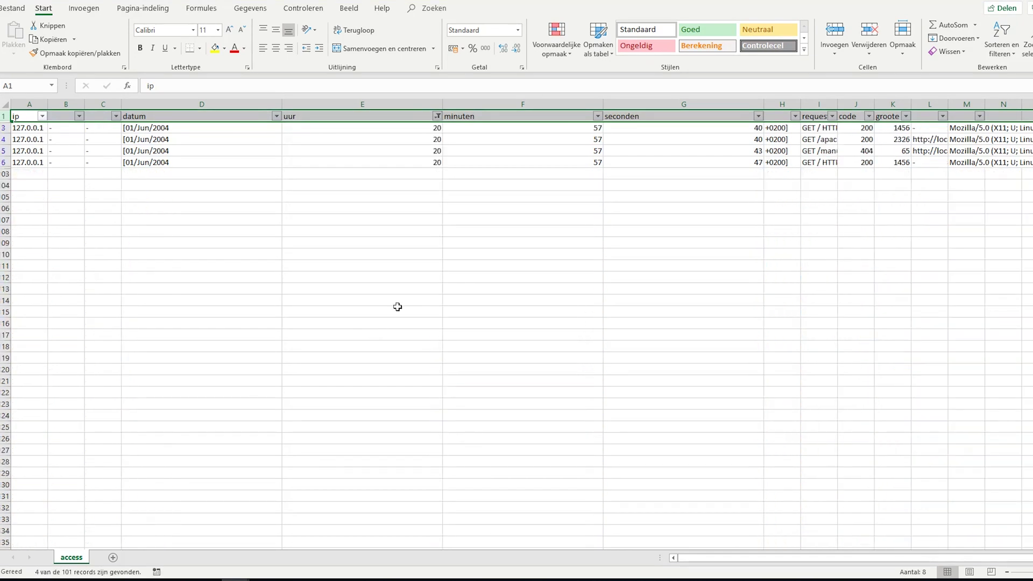
# - Reselect all uur values so every row shows again
pyautogui.moveTo(437, 116)
pyautogui.click(438, 116)
pyautogui.click(322, 258)
pyautogui.click(360, 228)
pyautogui.click(385, 334)
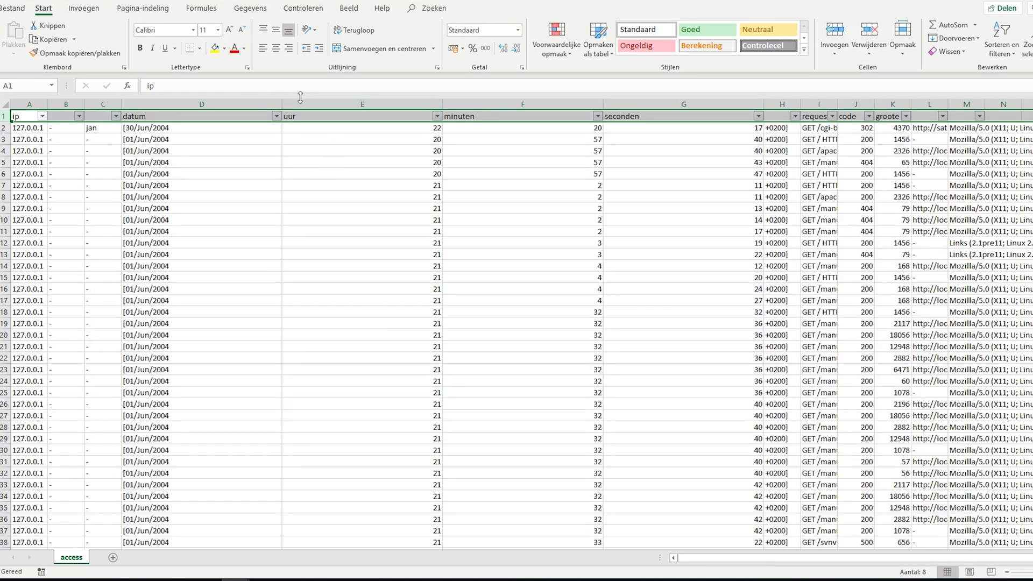
# - Narrow the datum column D and AutoFit the uur, minuten and seconden columns E, F, G
pyautogui.moveTo(285, 102); pyautogui.dragTo(171, 102)
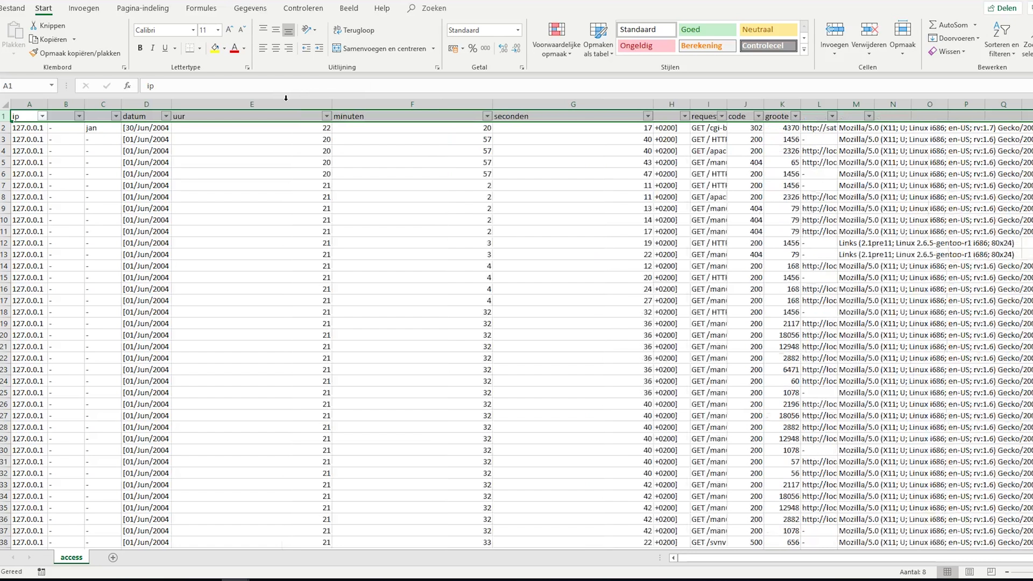
pyautogui.doubleClick(331, 103)
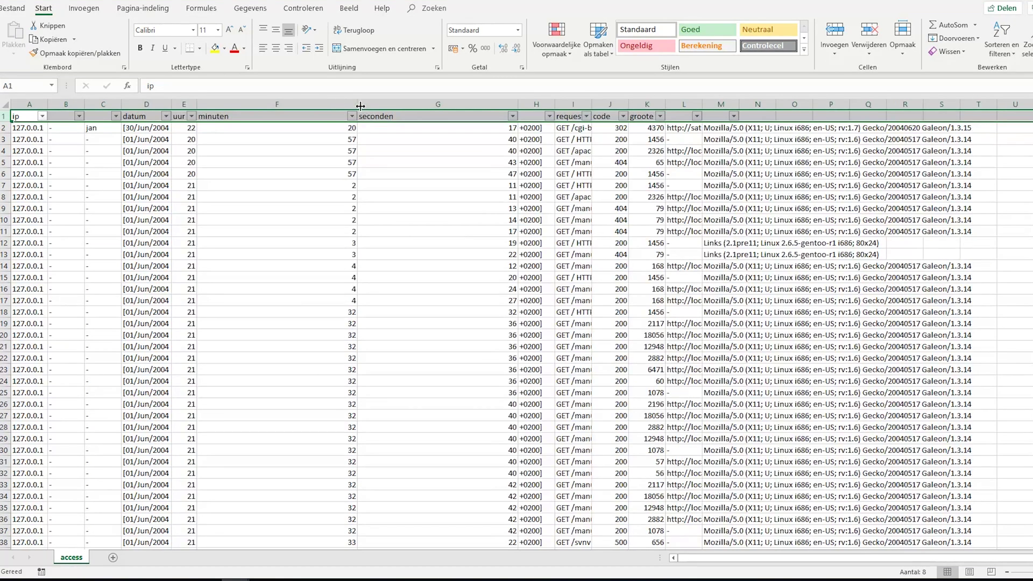
pyautogui.doubleClick(357, 103)
pyautogui.doubleClick(400, 103)
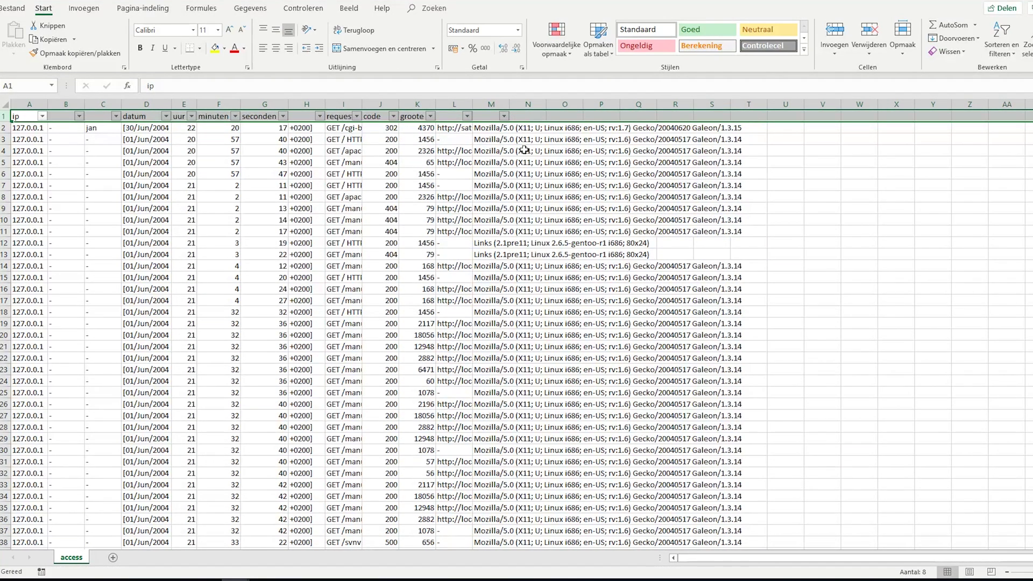
# - Enter =AANTAL.ALS(J:J;"200") in W3 to count code-200 requests, returning 78
pyautogui.click(867, 141)
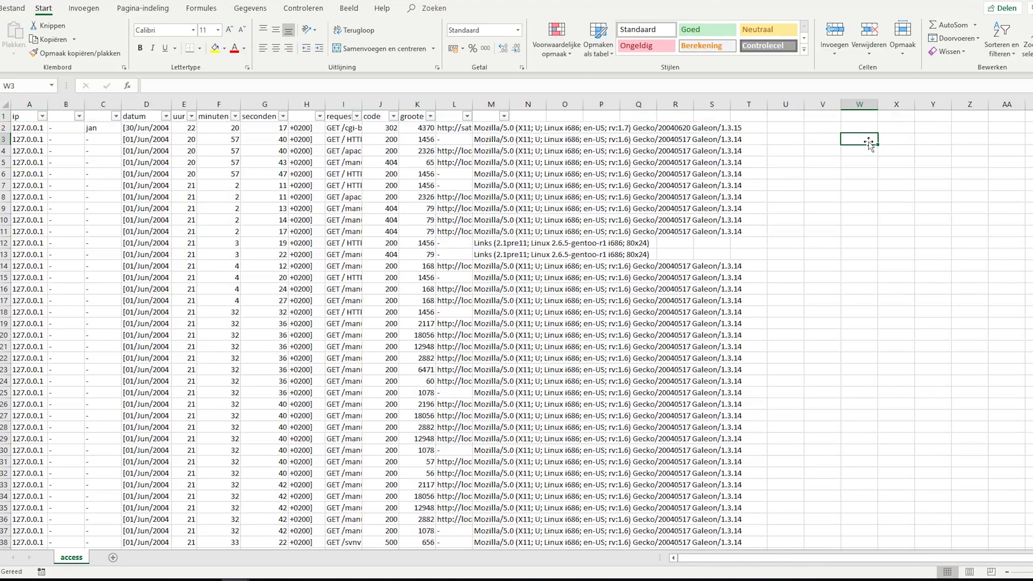
pyautogui.write('=')
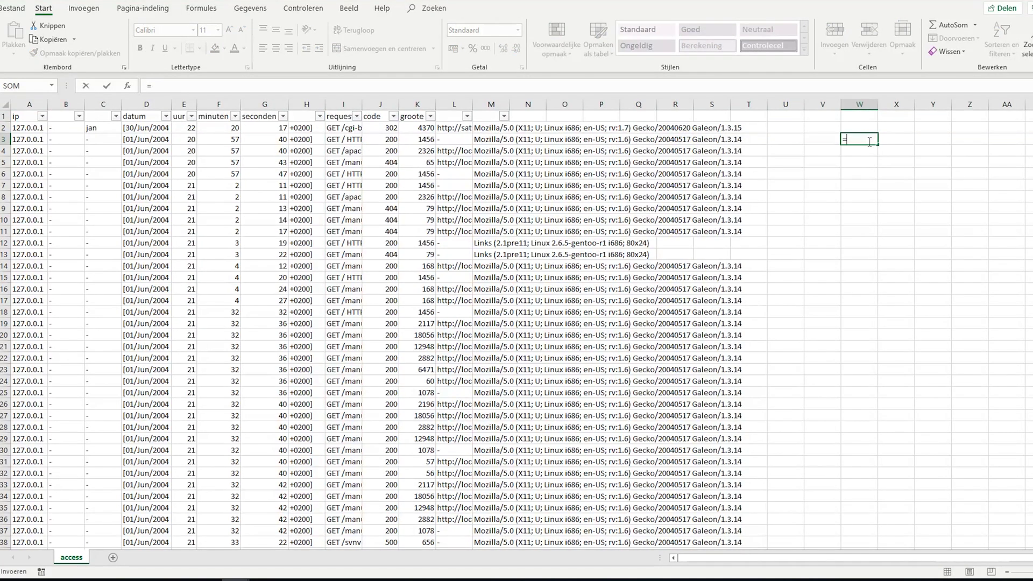
pyautogui.write('aantal')
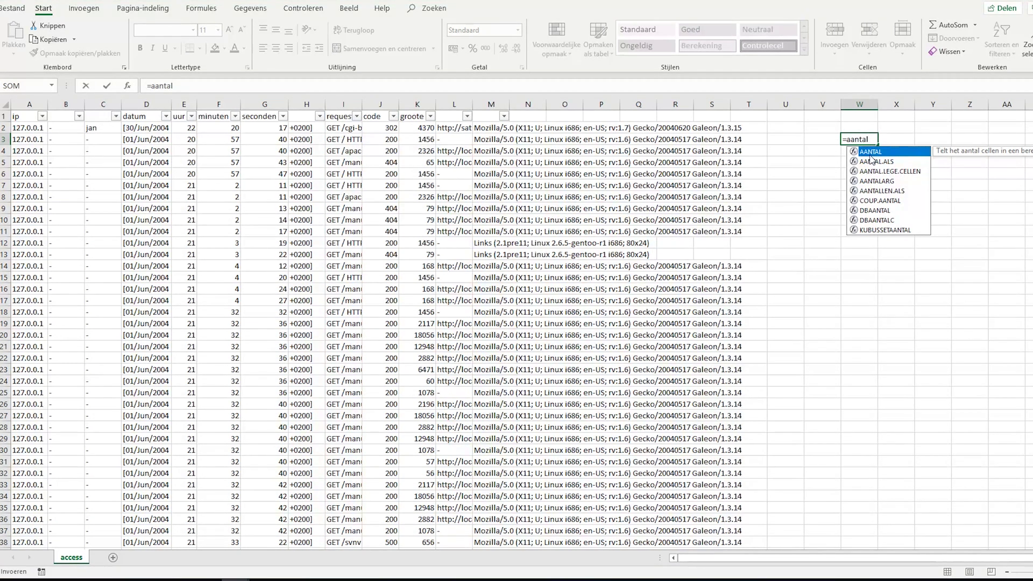
pyautogui.click(872, 160)
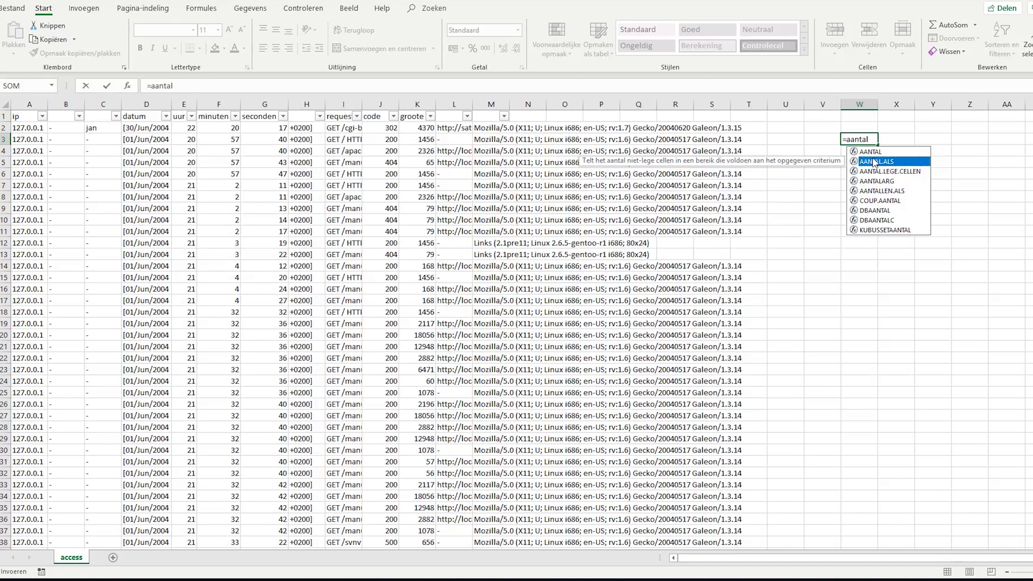
pyautogui.doubleClick(874, 161)
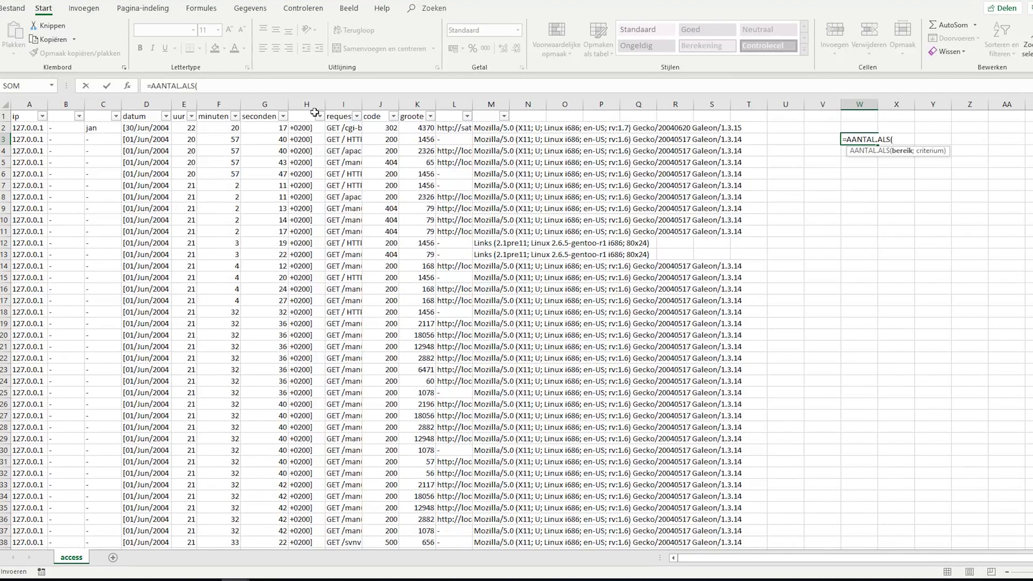
pyautogui.click(390, 102)
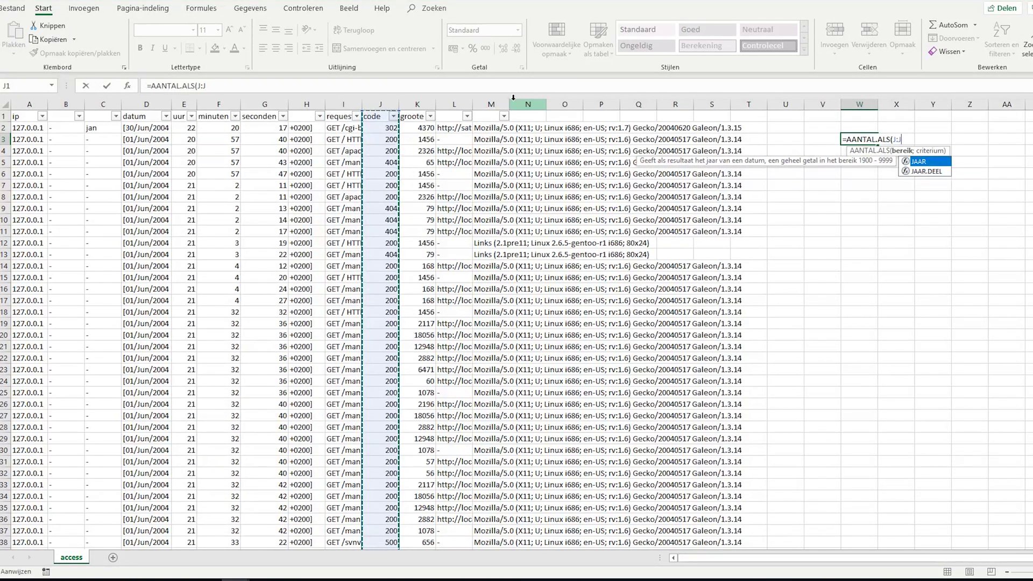
pyautogui.write(';""')
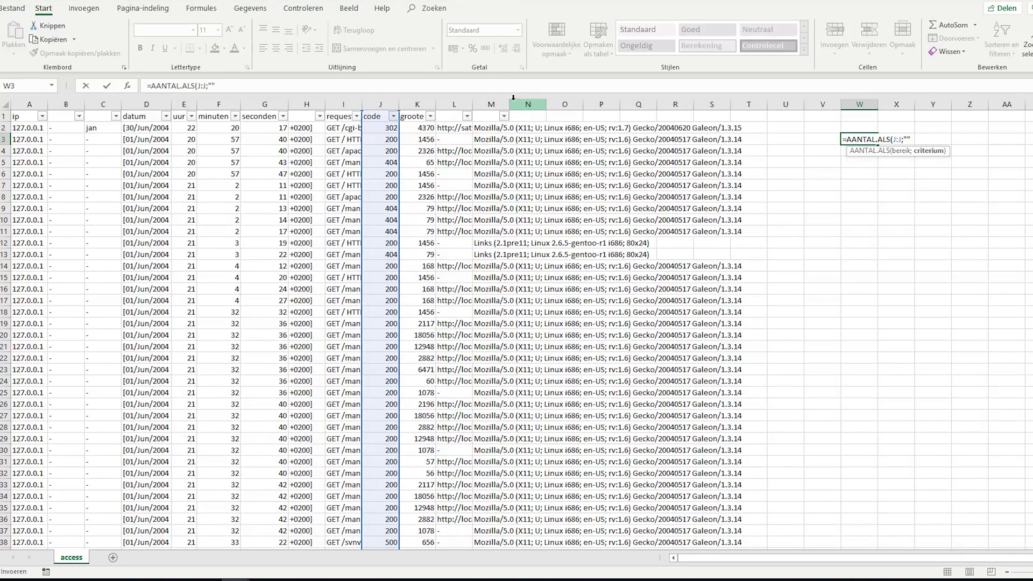
pyautogui.click(212, 87)
pyautogui.write('200')
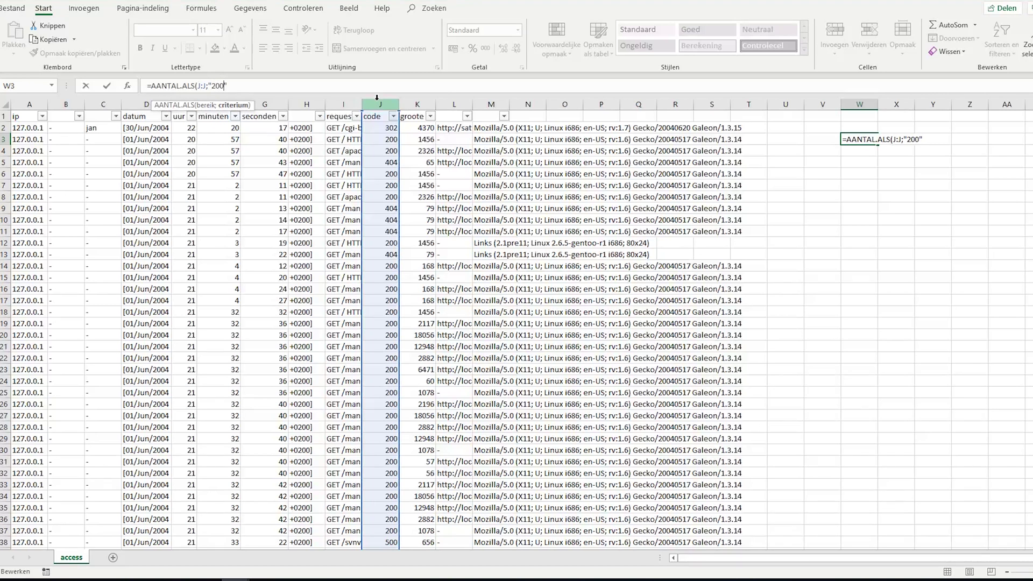
pyautogui.press('Return')
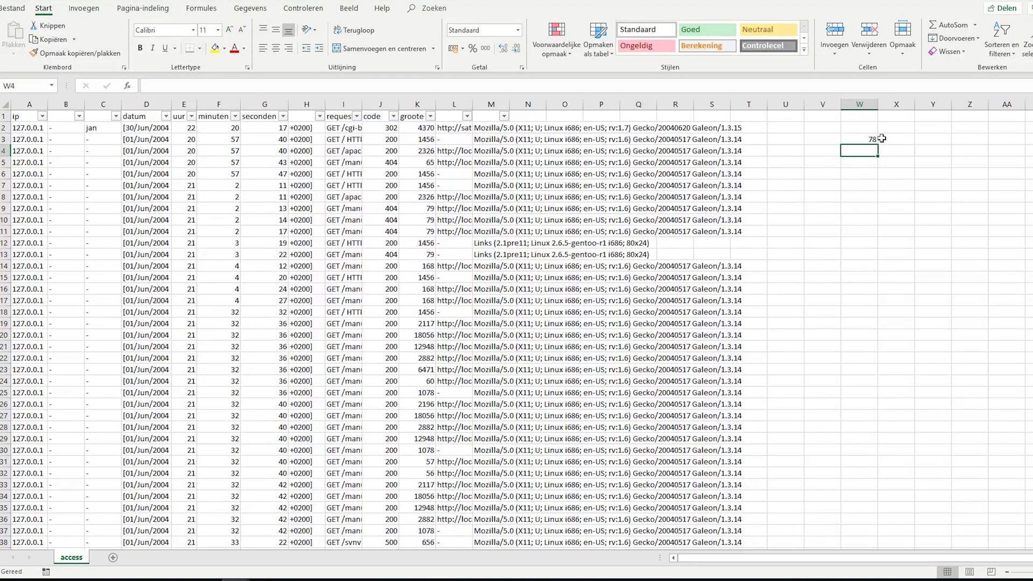
# - Label V3 as '200' and V2 as 'totaal'
pyautogui.click(828, 140)
pyautogui.write('200')
pyautogui.press('Up')
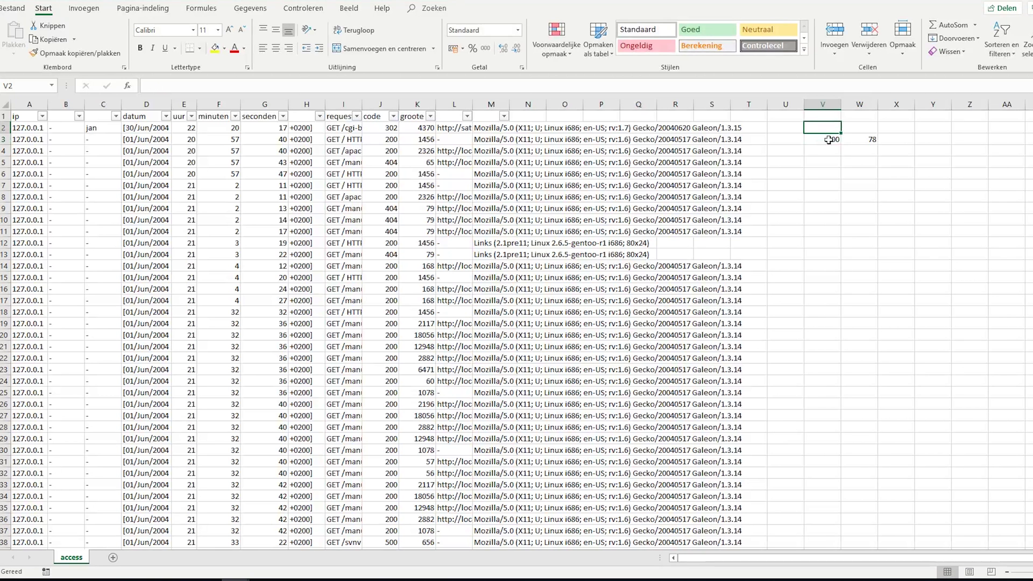
pyautogui.write('totaal')
pyautogui.press('Return')
# - Enter =AANTAL(J:J) in W2 to count all requests, returning 100
pyautogui.press('Up')
pyautogui.press('Right')
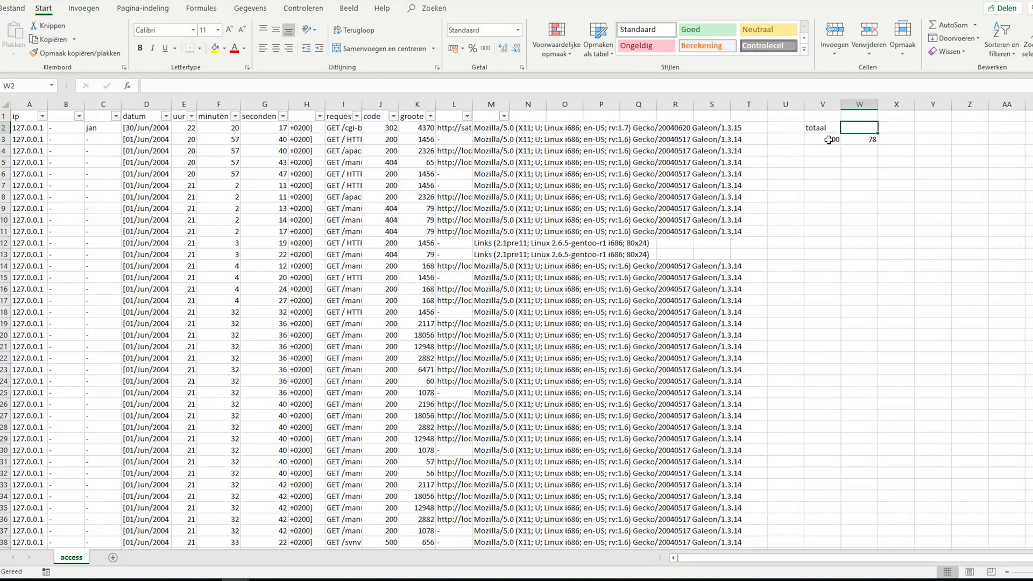
pyautogui.write('=')
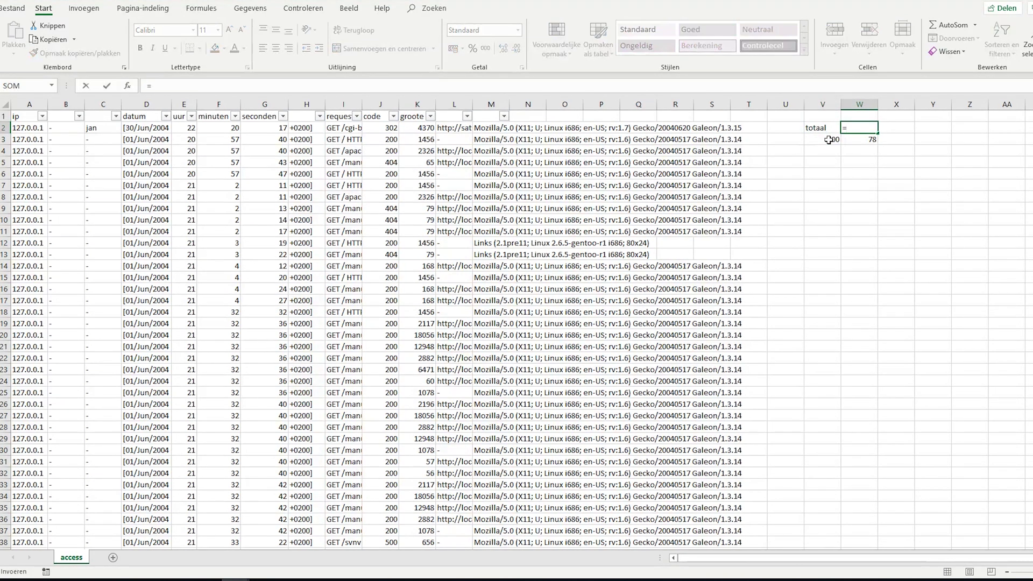
pyautogui.write('aantal')
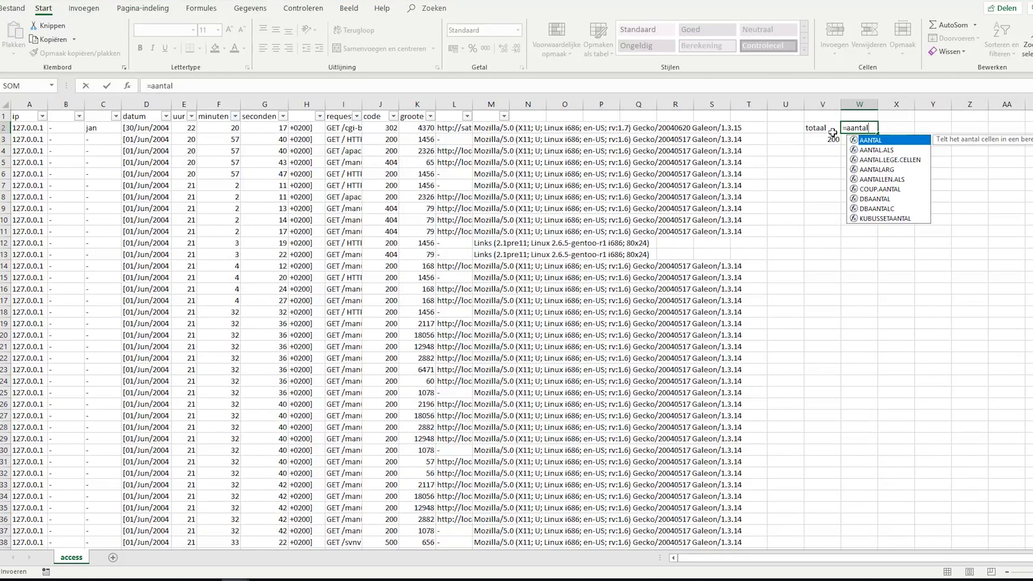
pyautogui.click(380, 104)
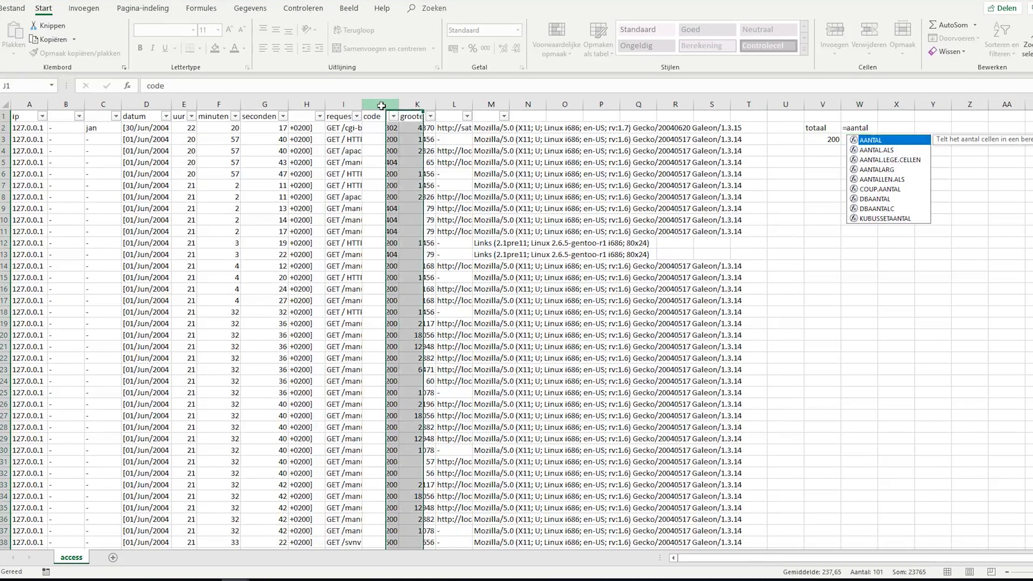
pyautogui.click(852, 129)
pyautogui.click(247, 80)
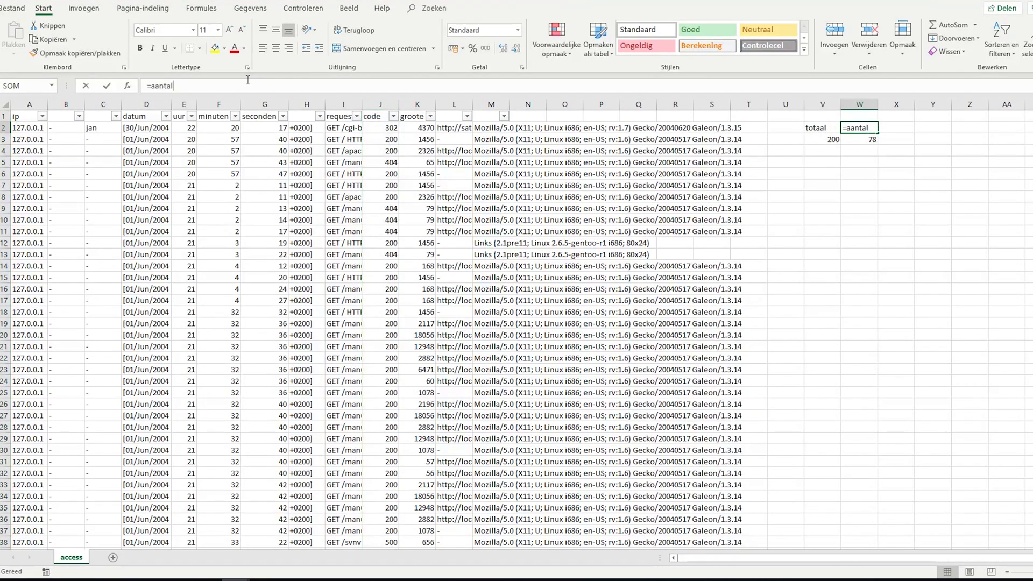
pyautogui.write('(')
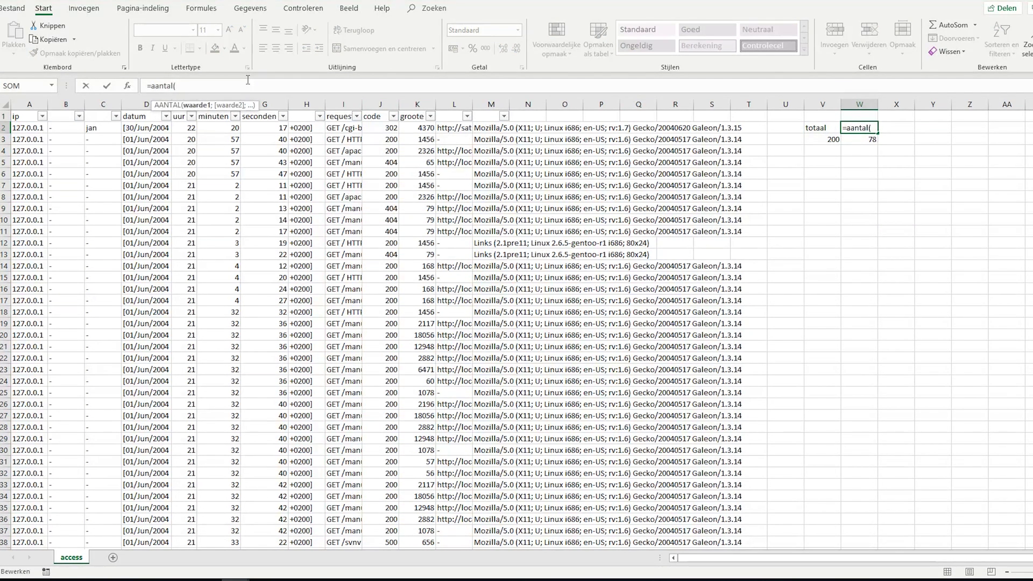
pyautogui.click(392, 104)
pyautogui.click(392, 104)
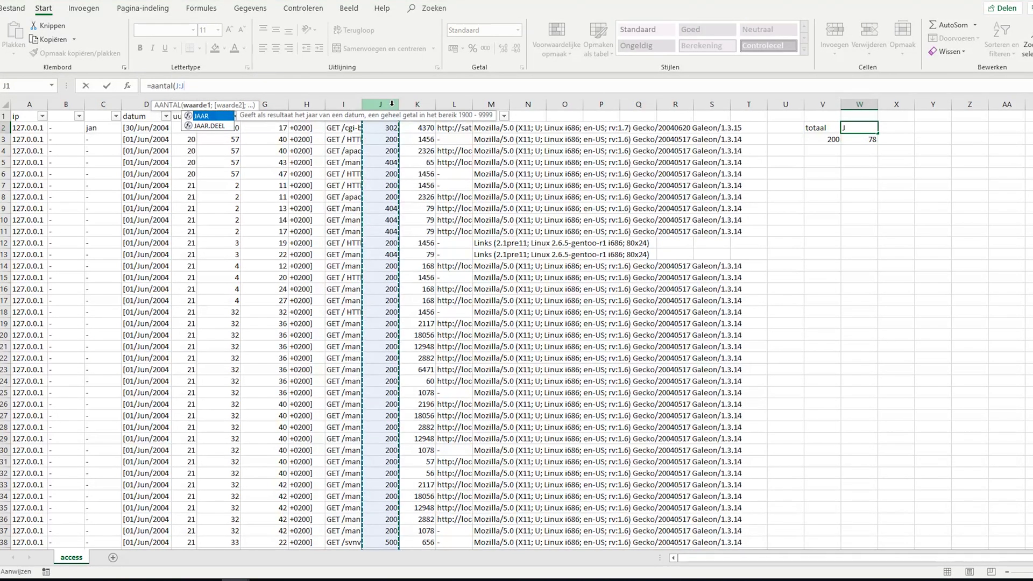
pyautogui.write(')')
pyautogui.press('Return')
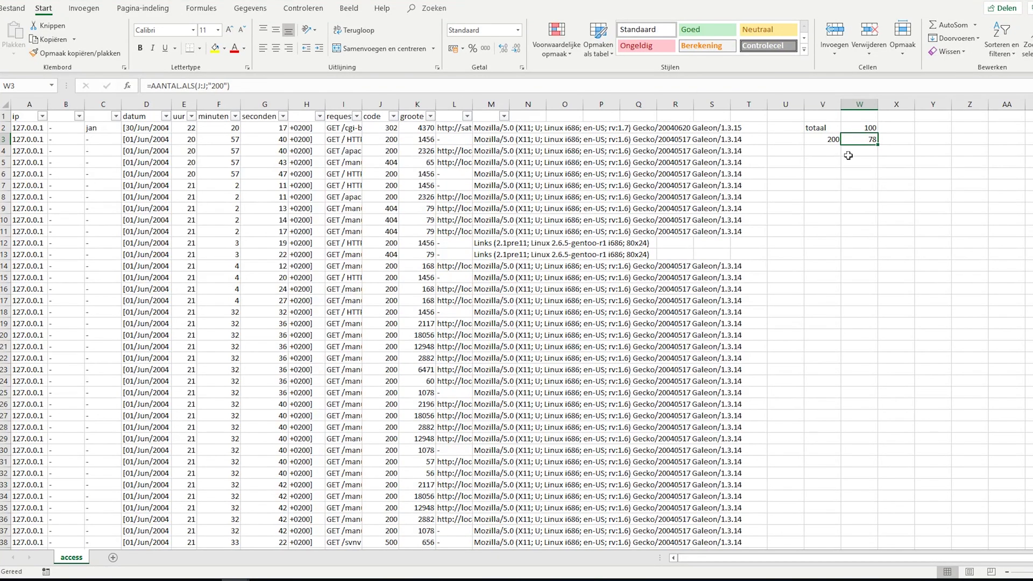
# - AutoFit the request column I so each full request line is readable
pyautogui.scroll(-1, 535, 189)
pyautogui.scroll(-10, 536, 190)
pyautogui.scroll(-10, 522, 205)
pyautogui.scroll(-10, 511, 220)
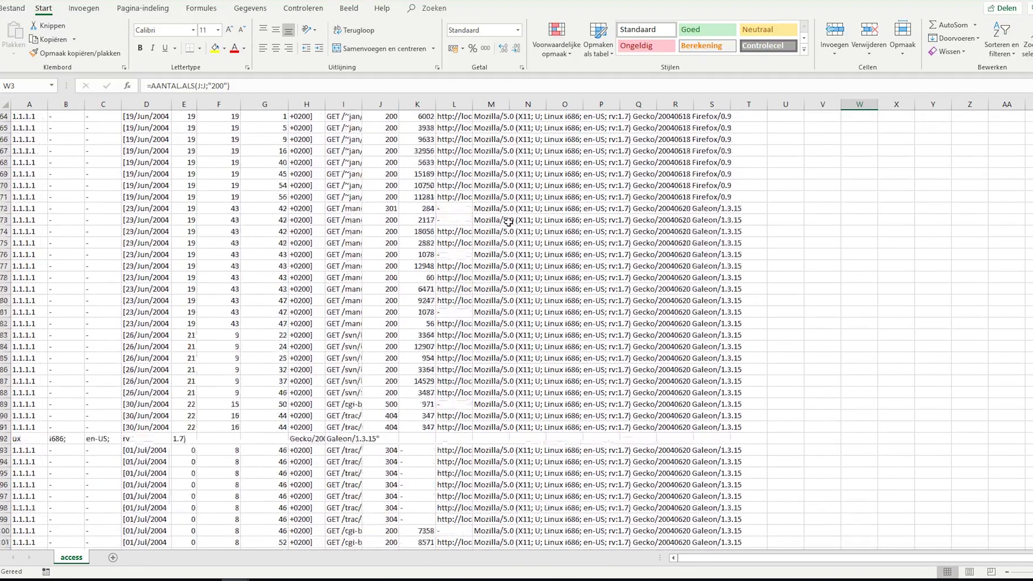
pyautogui.moveTo(491, 380); pyautogui.dragTo(491, 128)
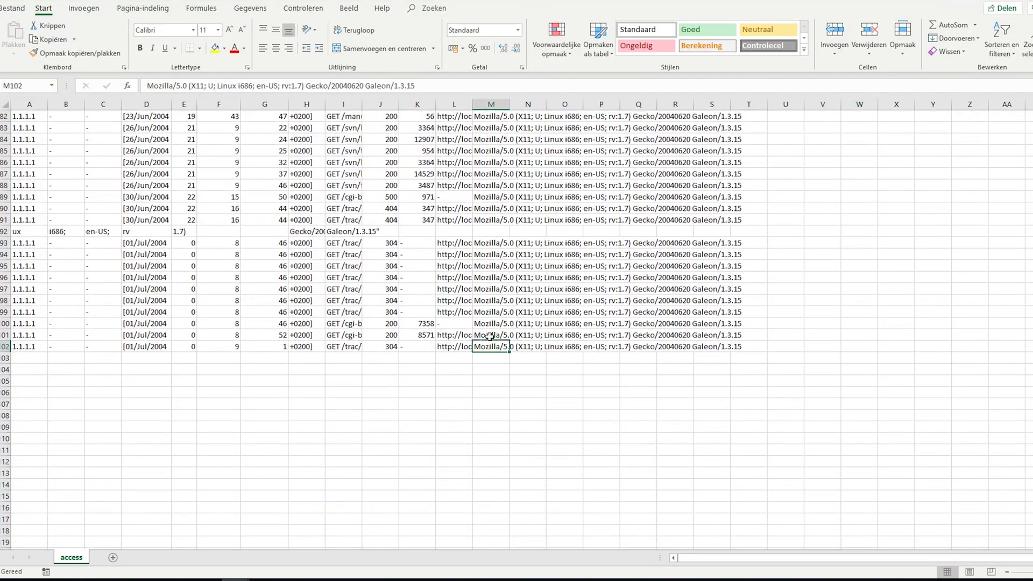
pyautogui.hotkey('ctrl', 'shift', 'Up')
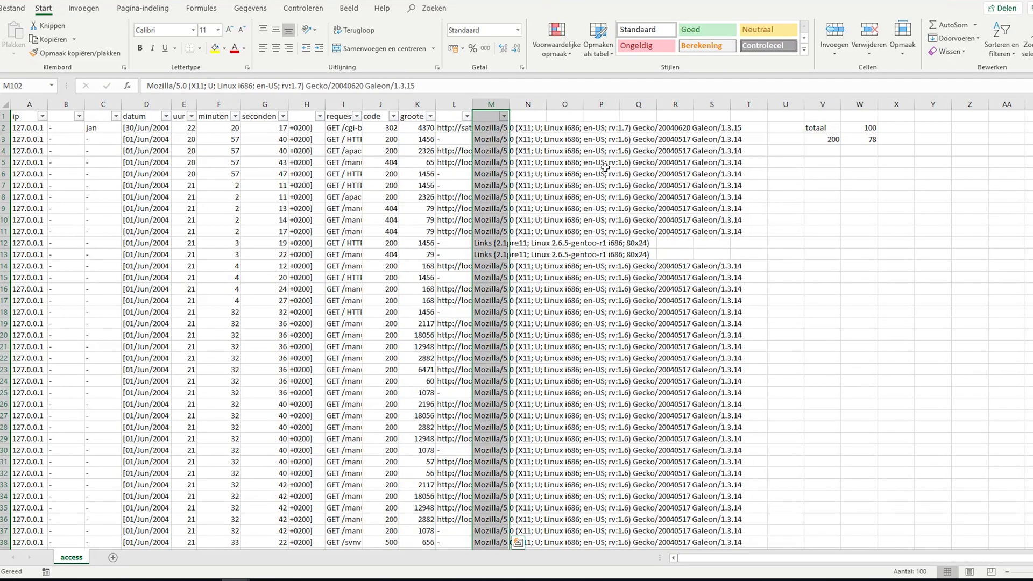
pyautogui.doubleClick(362, 103)
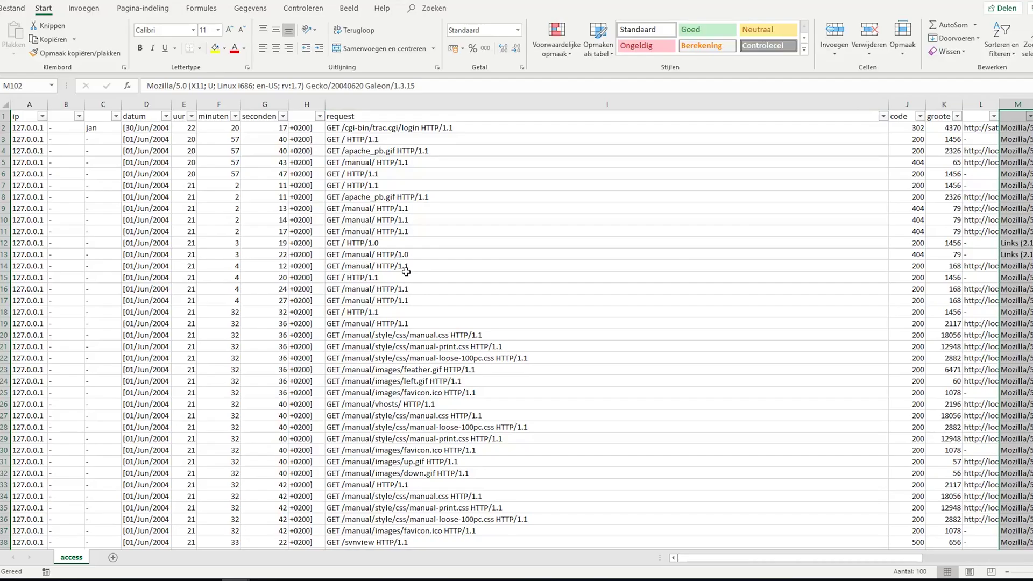
pyautogui.scroll(-6, 406, 273)
pyautogui.scroll(-6, 406, 272)
pyautogui.scroll(-7, 406, 273)
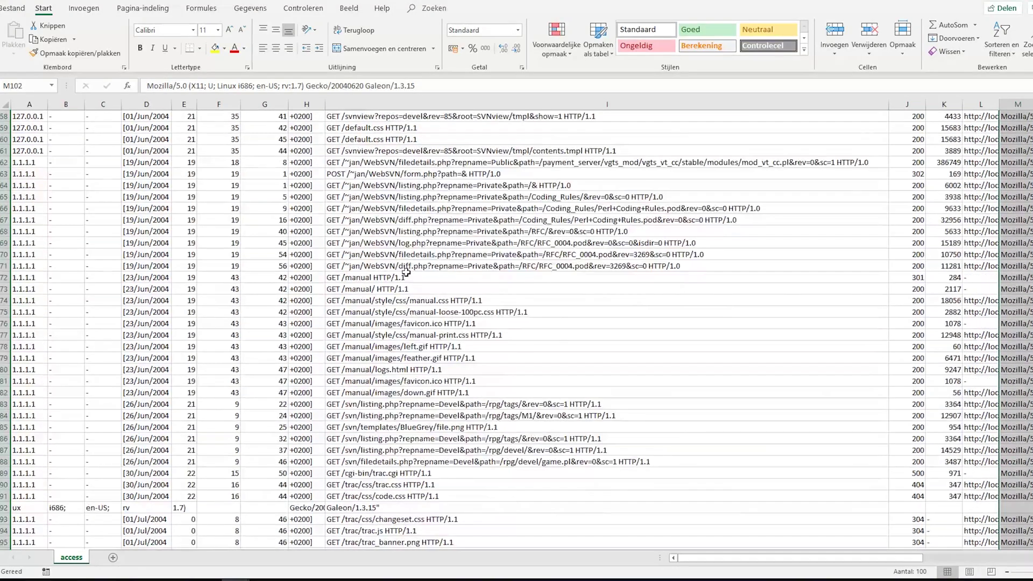
pyautogui.scroll(-8, 406, 273)
pyautogui.scroll(-2, 406, 273)
pyautogui.scroll(7, 407, 273)
pyautogui.scroll(7, 404, 269)
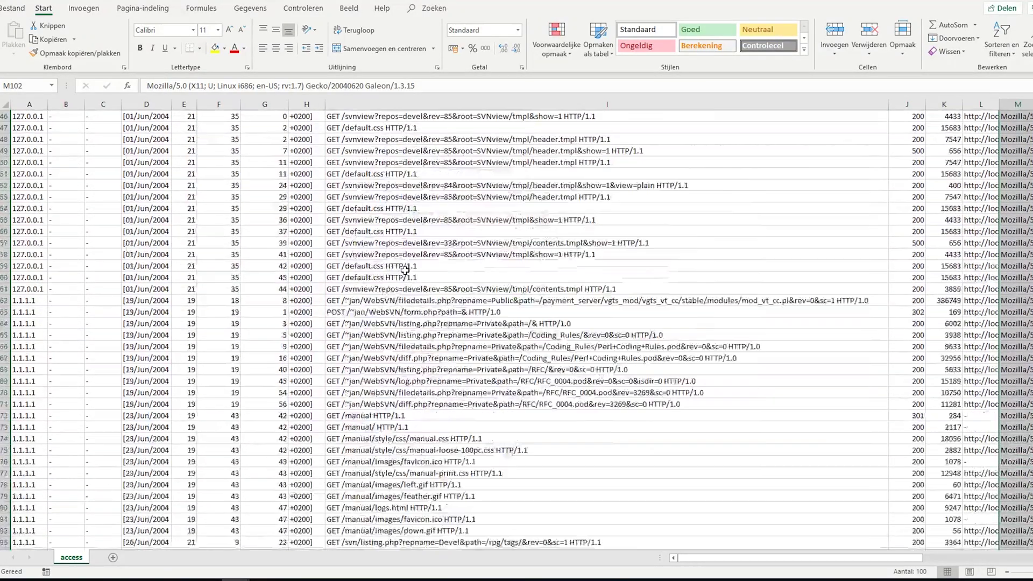
pyautogui.scroll(5, 404, 269)
pyautogui.scroll(4, 404, 269)
pyautogui.scroll(7, 402, 265)
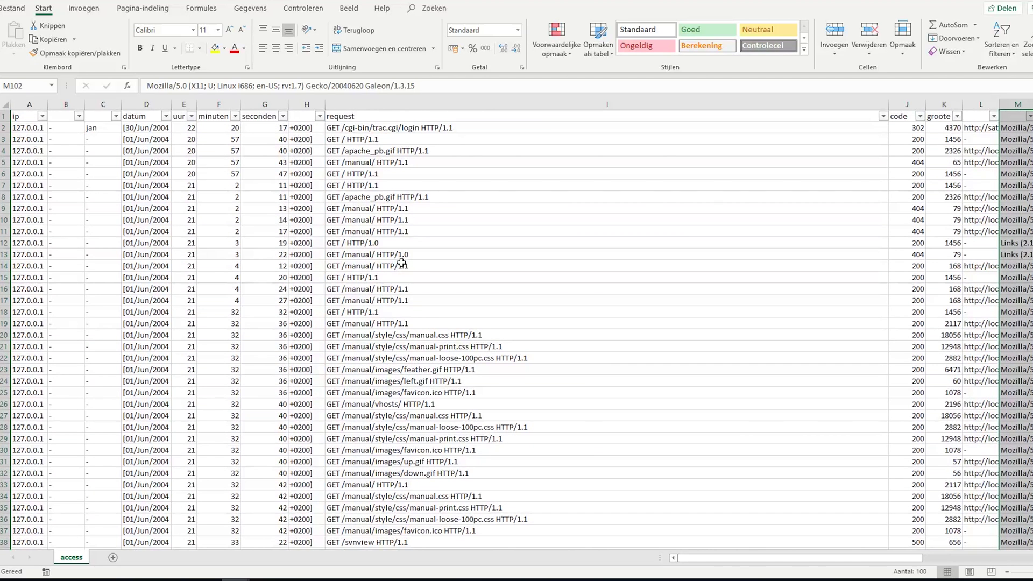